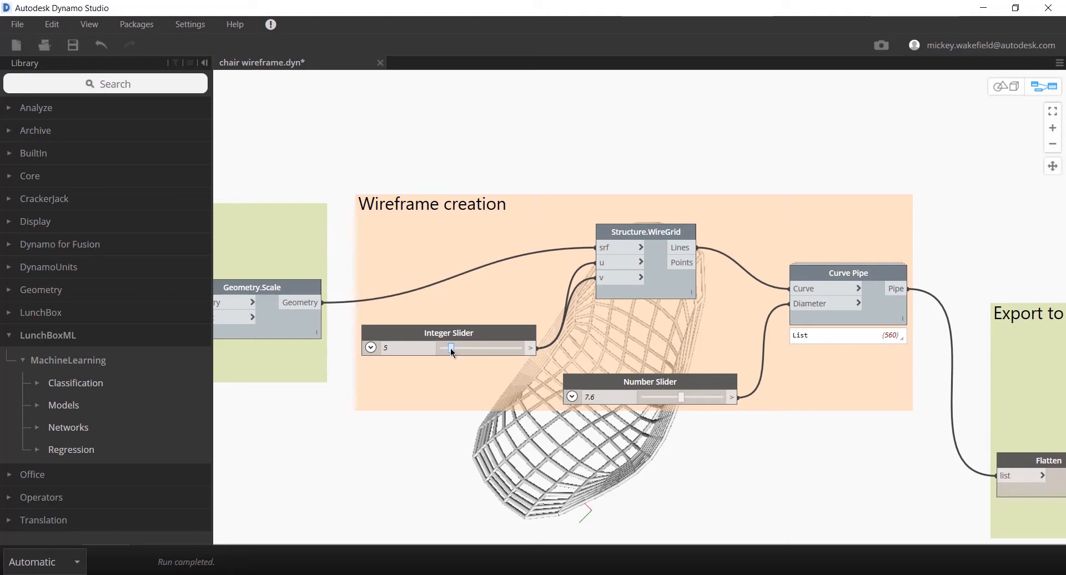
Step: Set the Number Slider feeding the Curve Pipe diameter to 10.8
drag(683, 398, 699, 398)
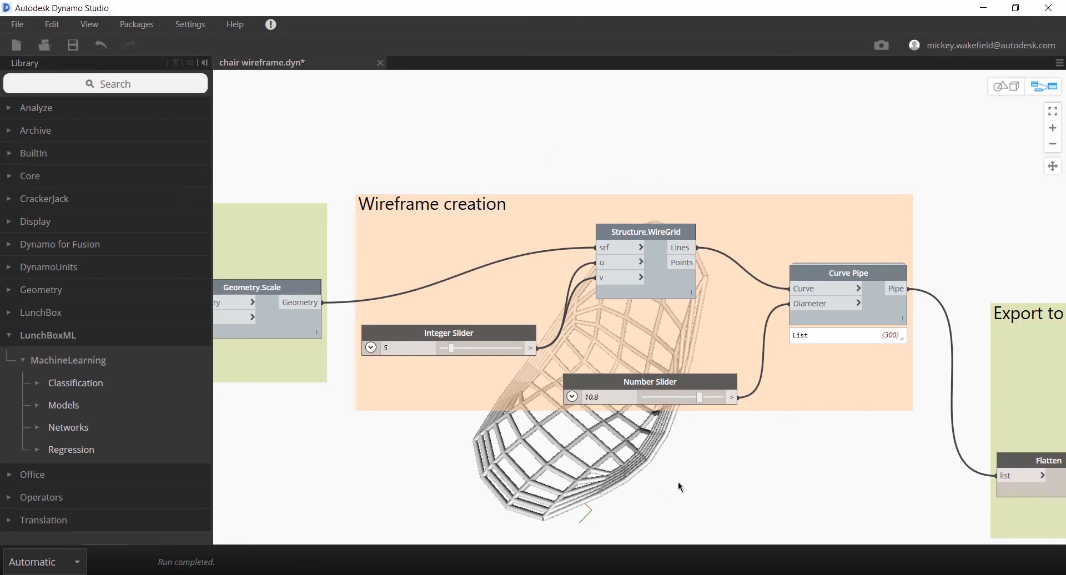
scroll(768, 319, up, 2)
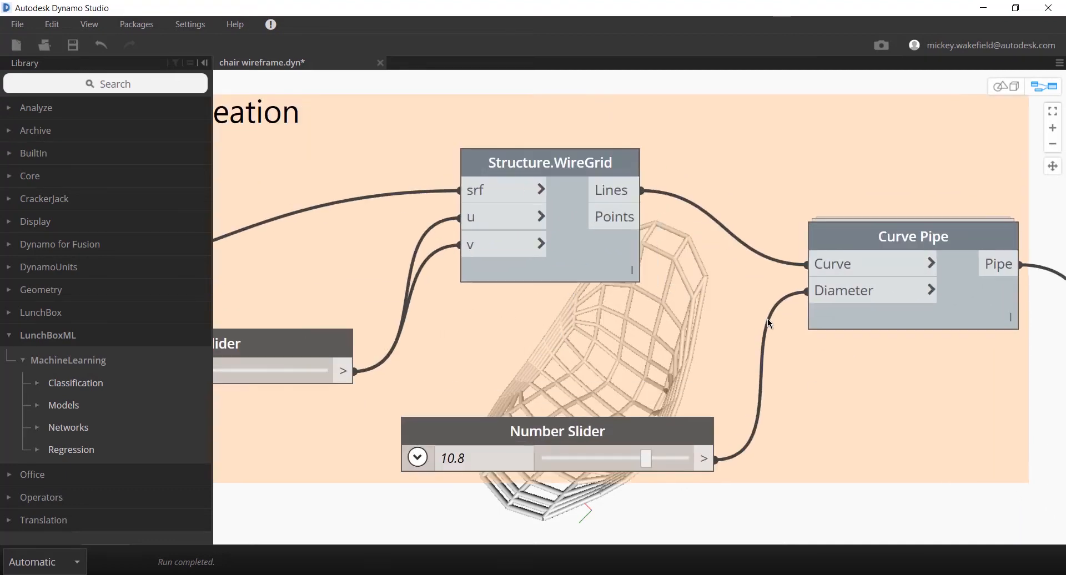
Step: Duplicate the Wireframe creation and Export to Fusion groups and place the copies below the originals
scroll(757, 319, down, 10)
scroll(760, 350, up, 2)
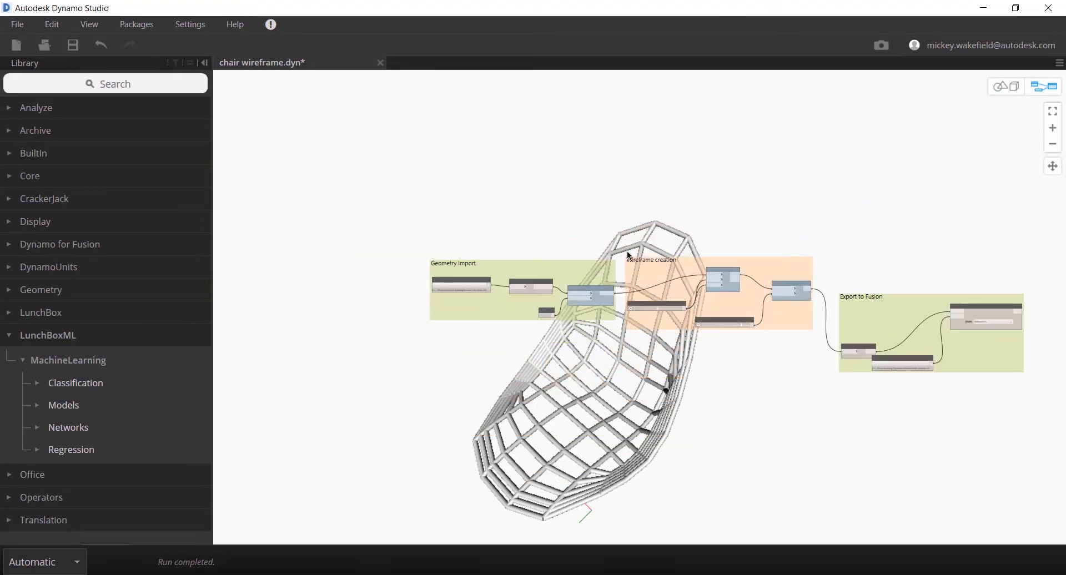
drag(618, 231, 1030, 415)
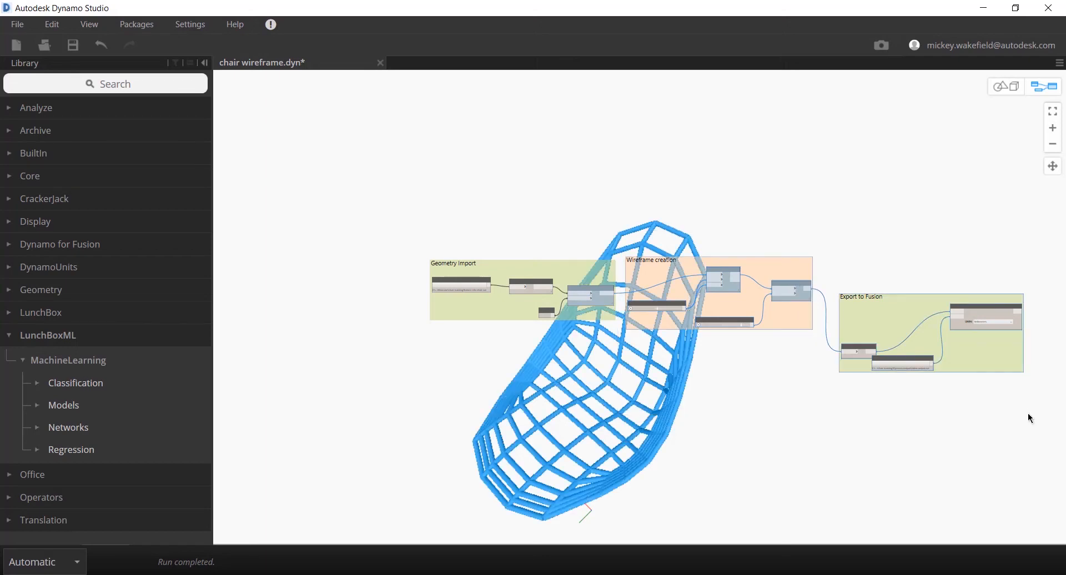
click(900, 421)
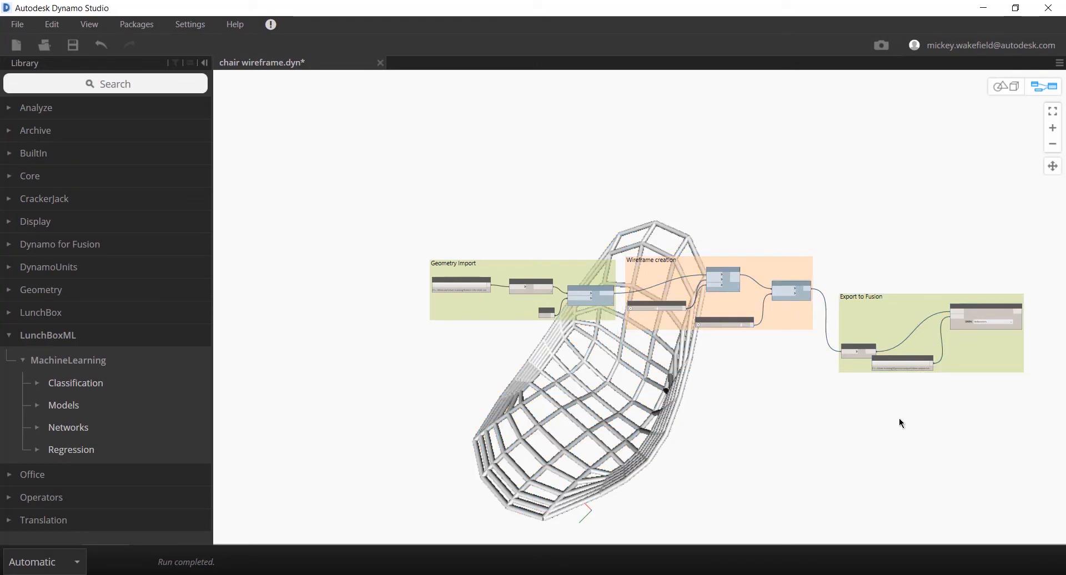
key(ctrl+v)
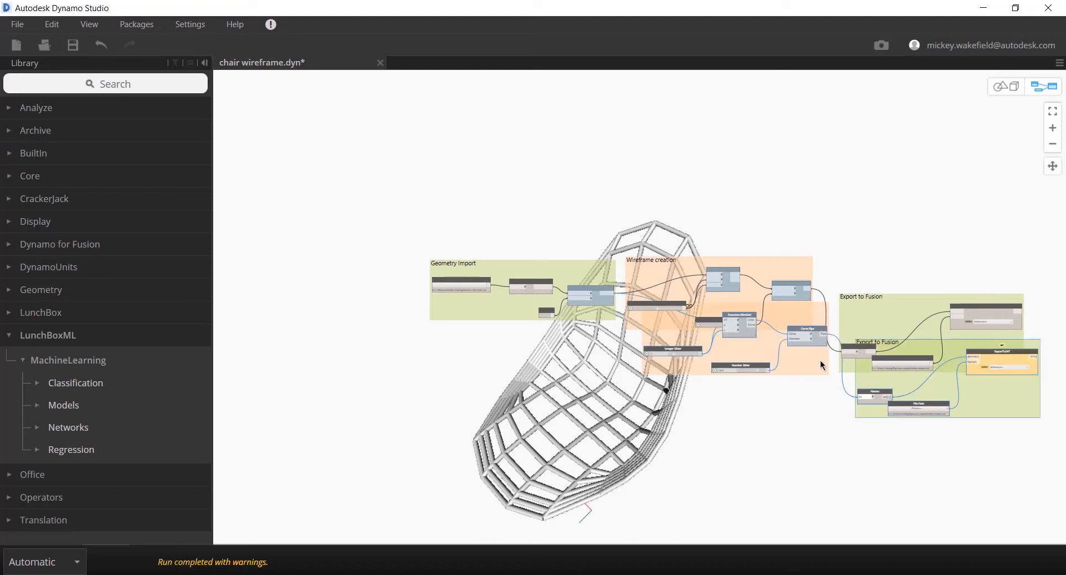
drag(797, 366, 798, 438)
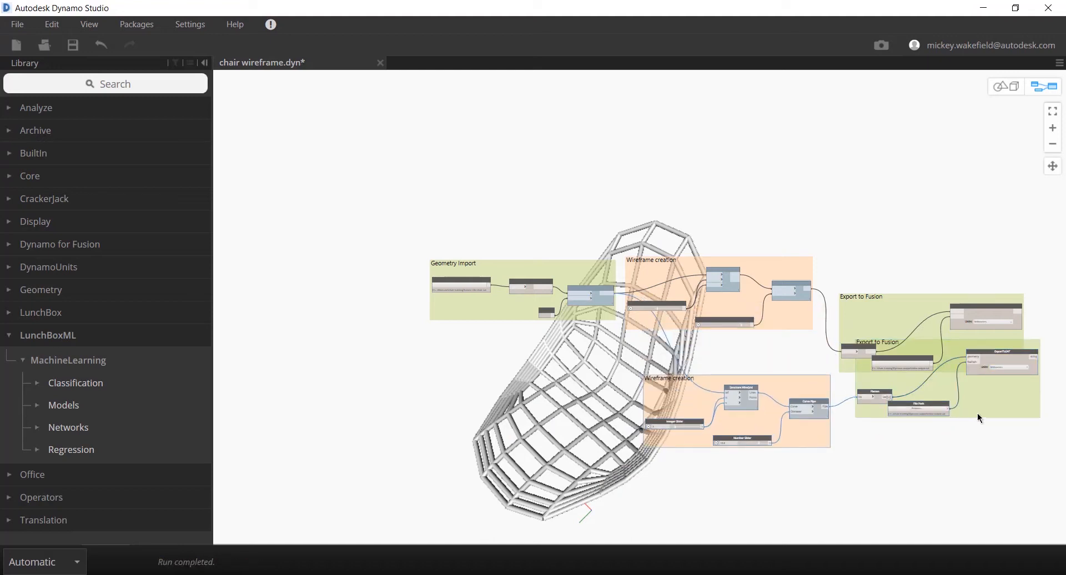
drag(977, 413, 963, 477)
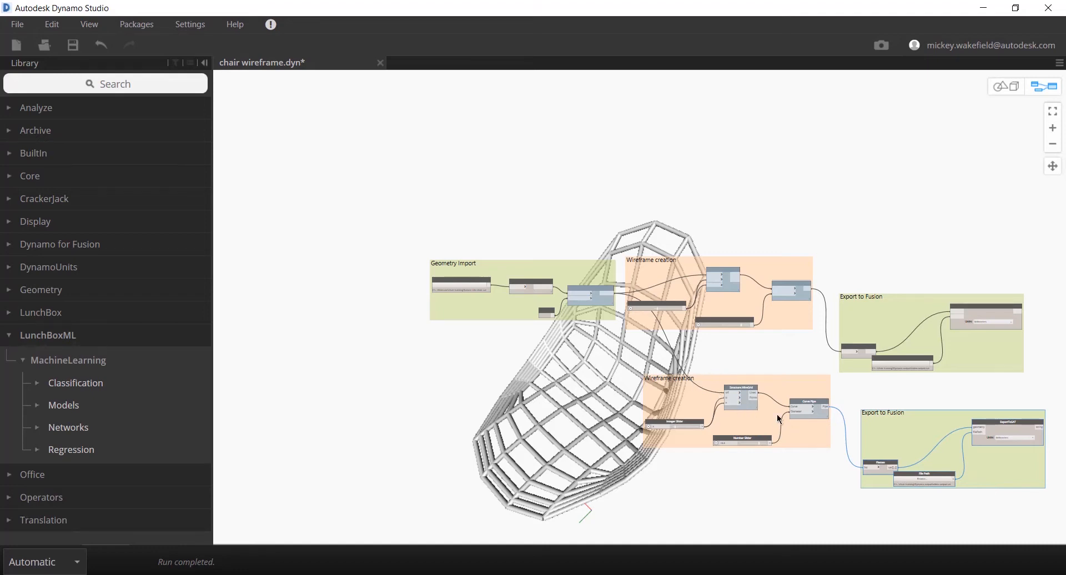
Step: Delete the Structure.WireGrid node from the copied Wireframe creation group
scroll(753, 417, down, 2)
scroll(750, 409, up, 5)
click(734, 383)
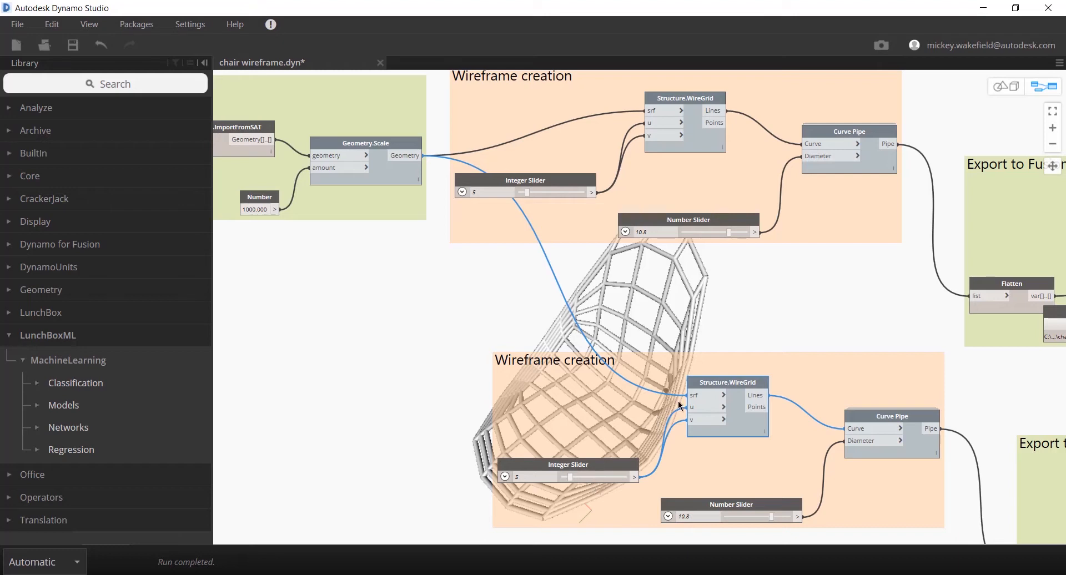
key(Delete)
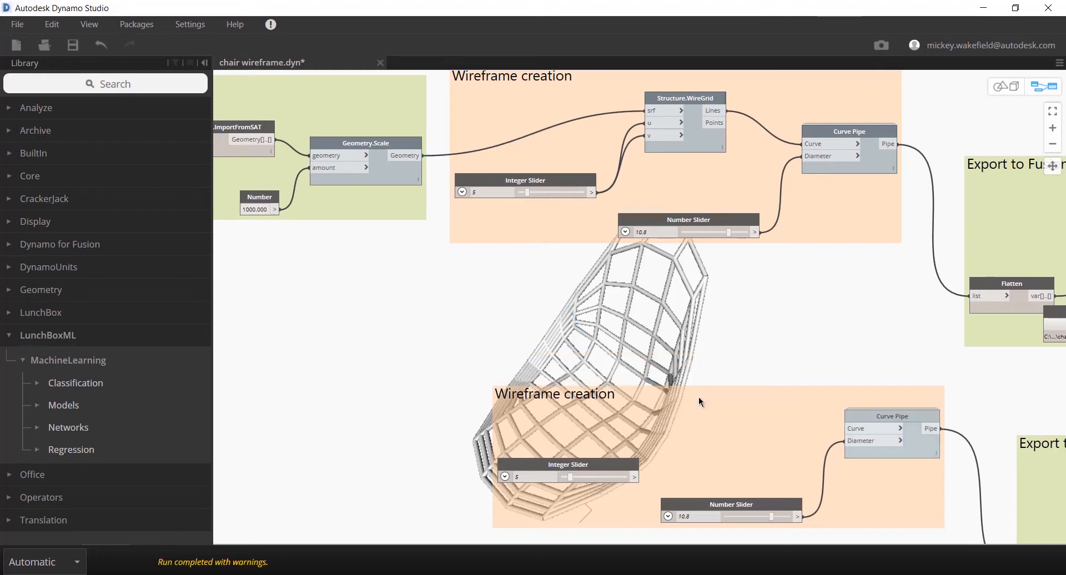
Step: Search the node library for "structure" and add a WireDiagrid node to the graph
click(74, 87)
text(strcu)
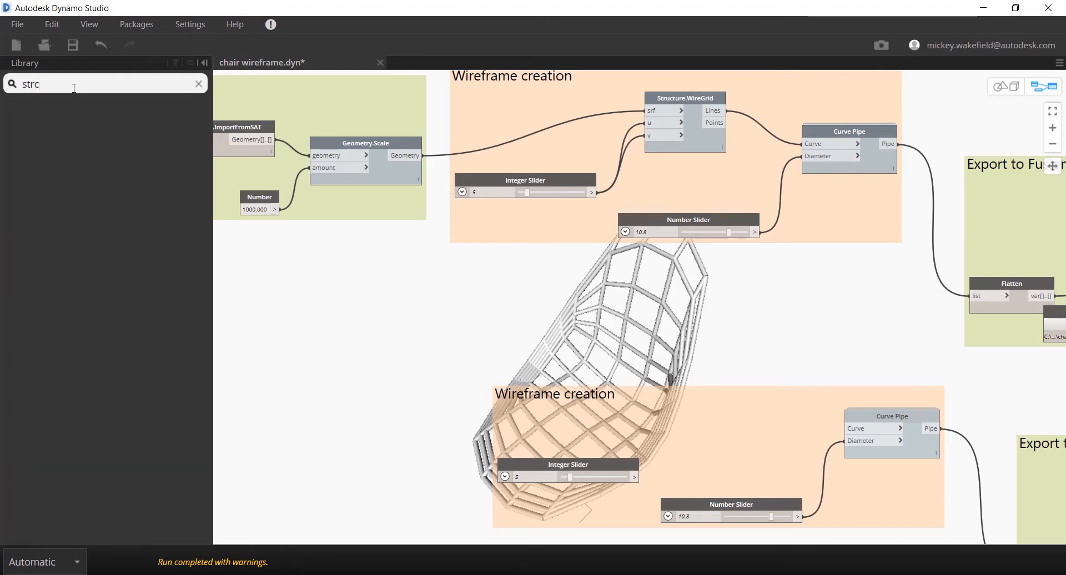
key(BackSpace)
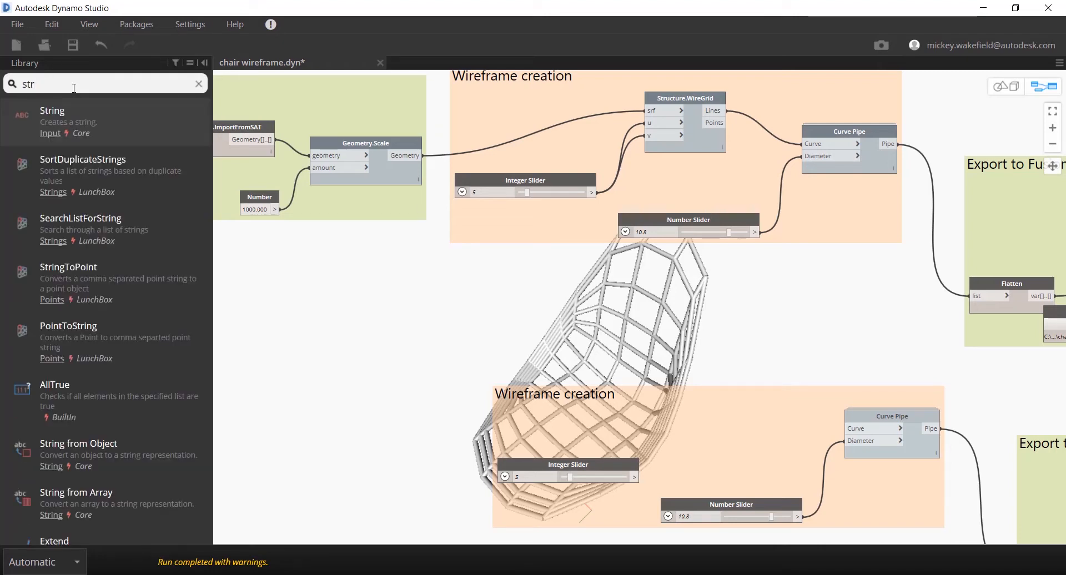
text(ucture)
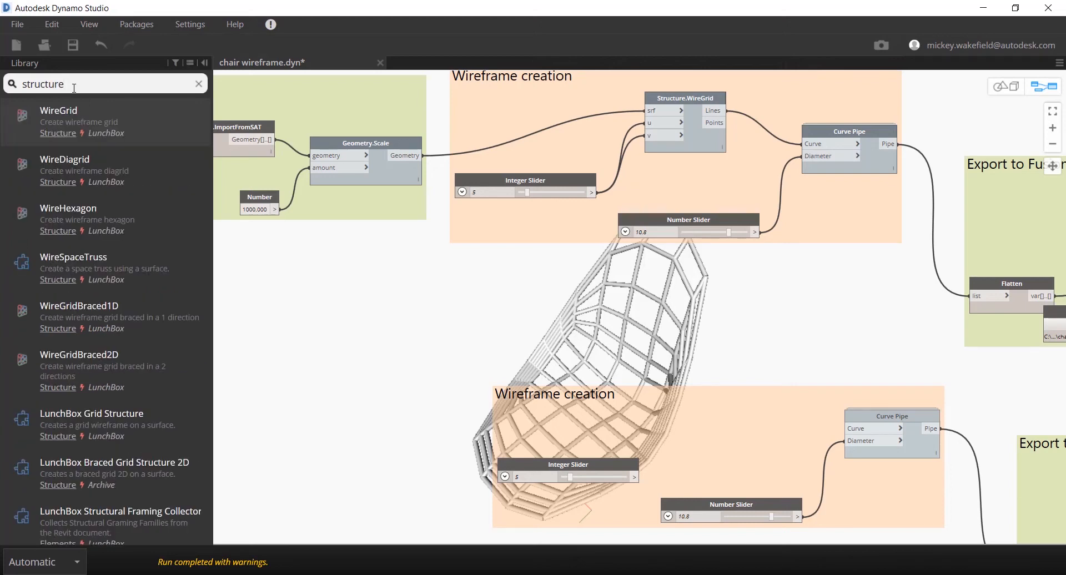
mouse_move(71, 173)
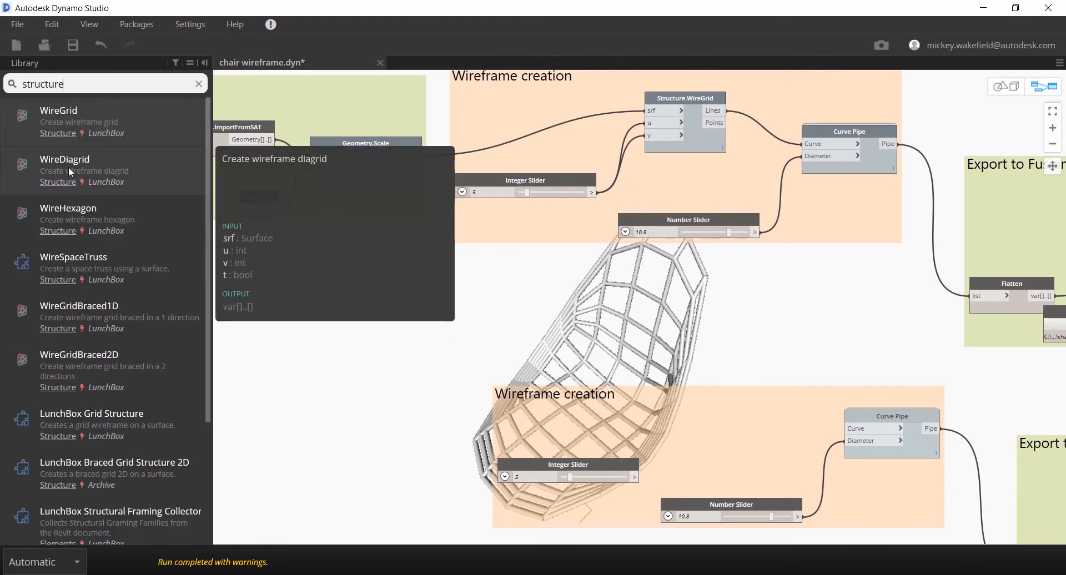
click(68, 167)
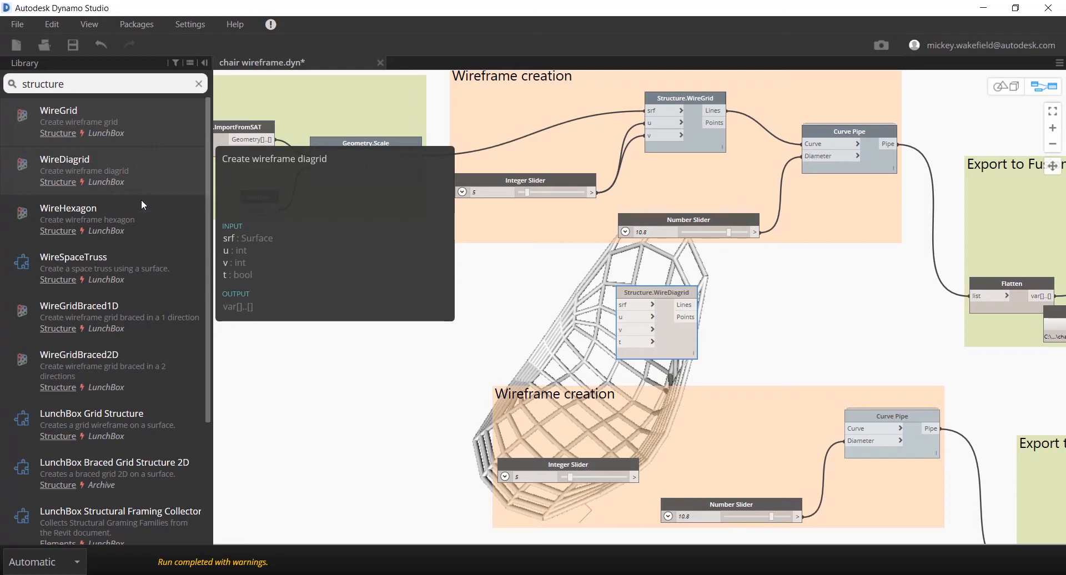
click(712, 409)
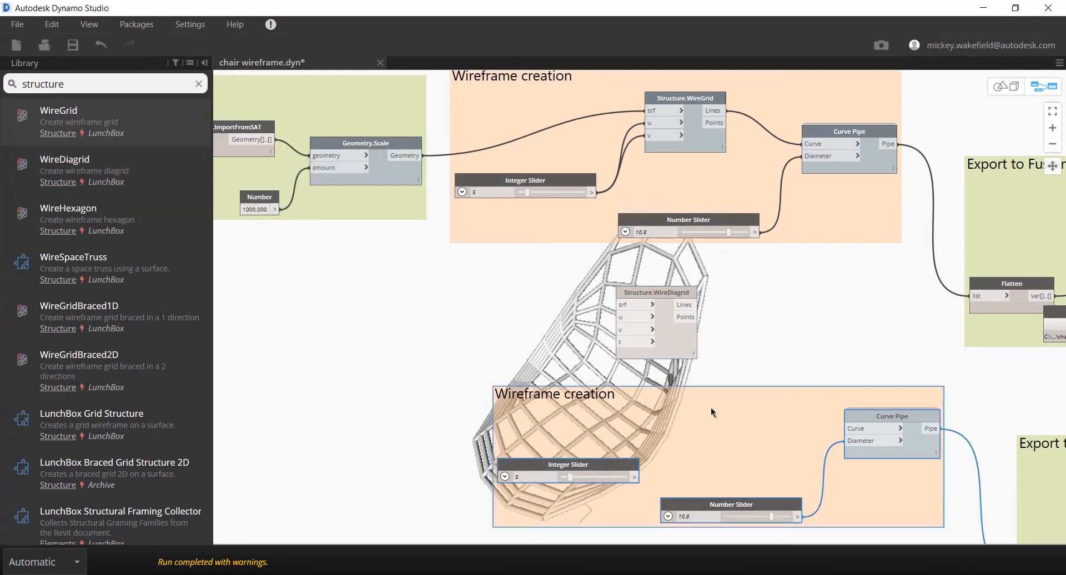
click(664, 295)
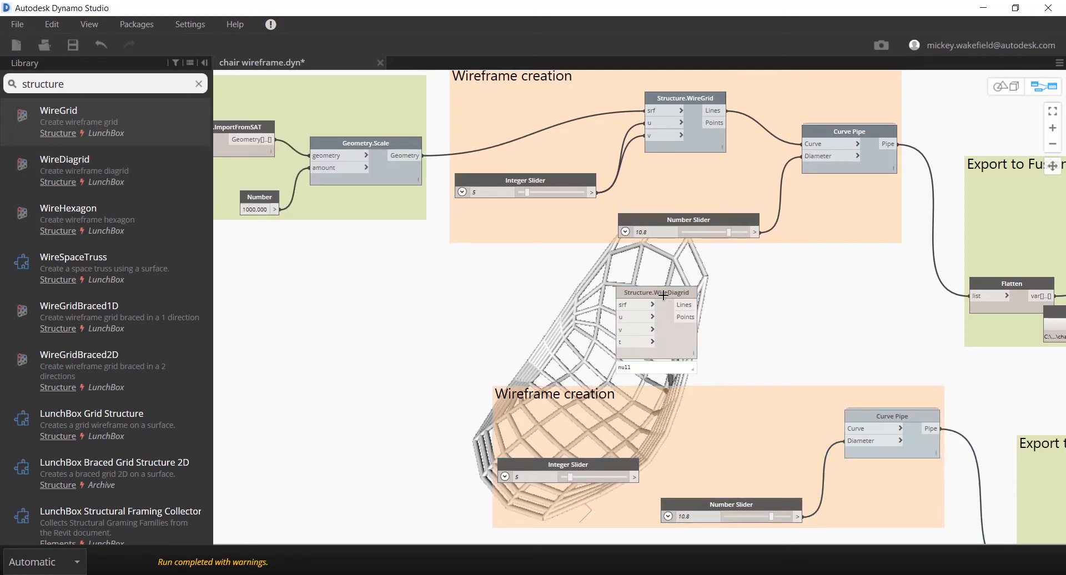
shift+click(720, 404)
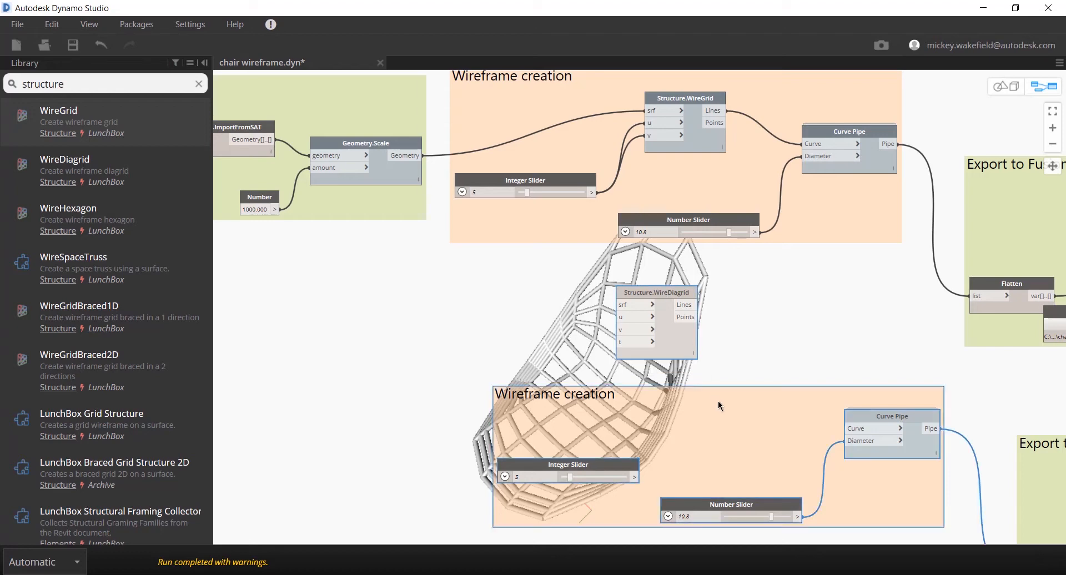
right_click(719, 406)
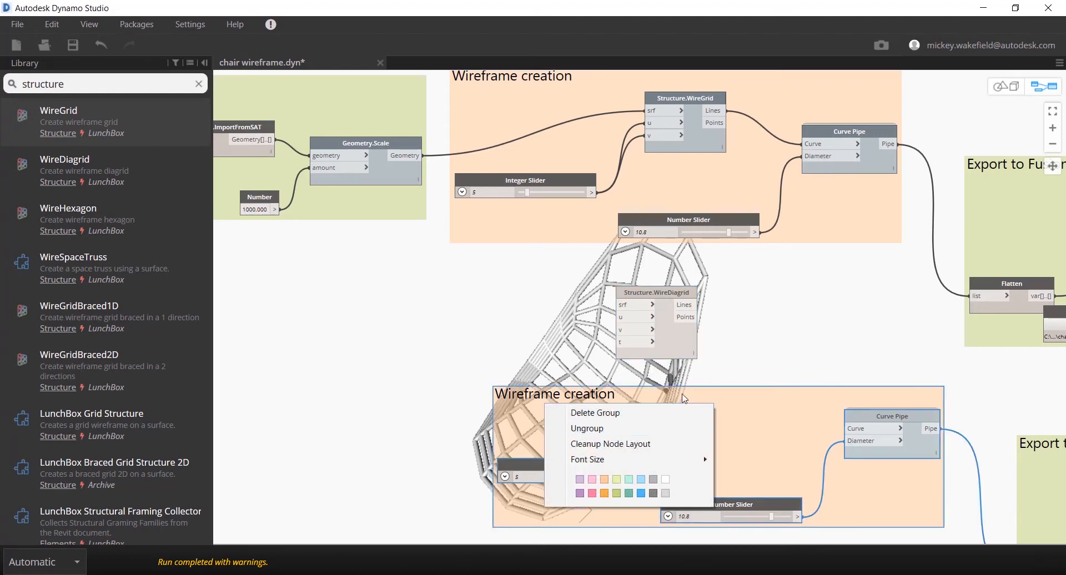
click(732, 330)
Step: Add the Structure.WireDiagrid node to the copied Wireframe creation group
drag(450, 269, 956, 540)
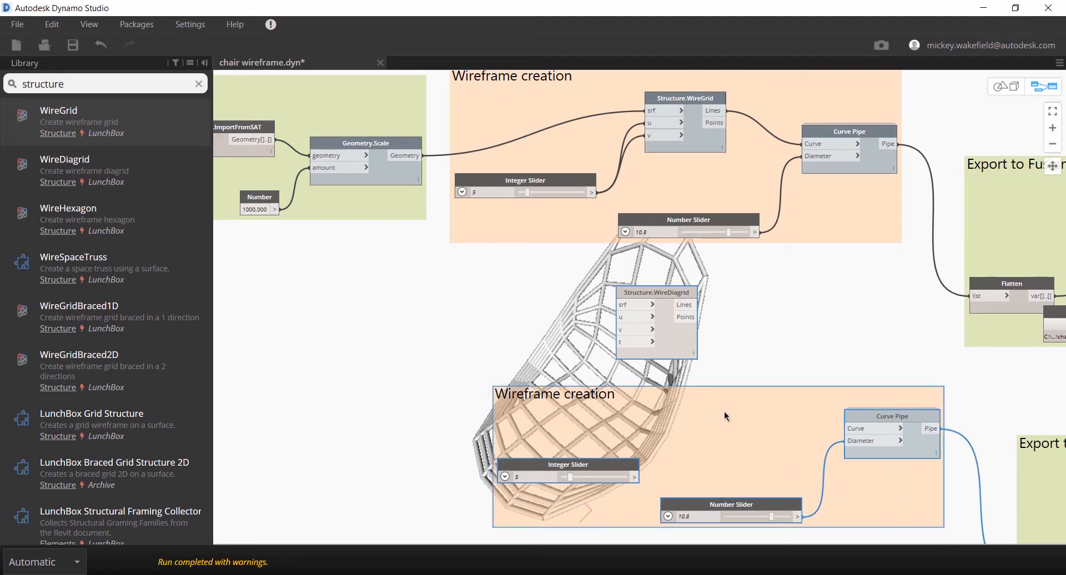
right_click(664, 345)
click(592, 407)
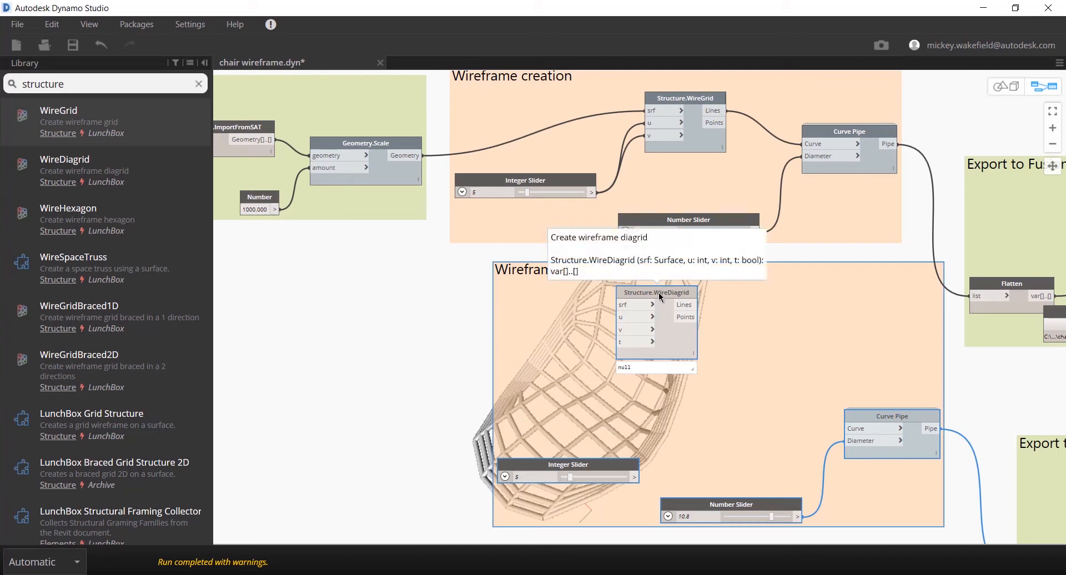
drag(658, 292, 660, 297)
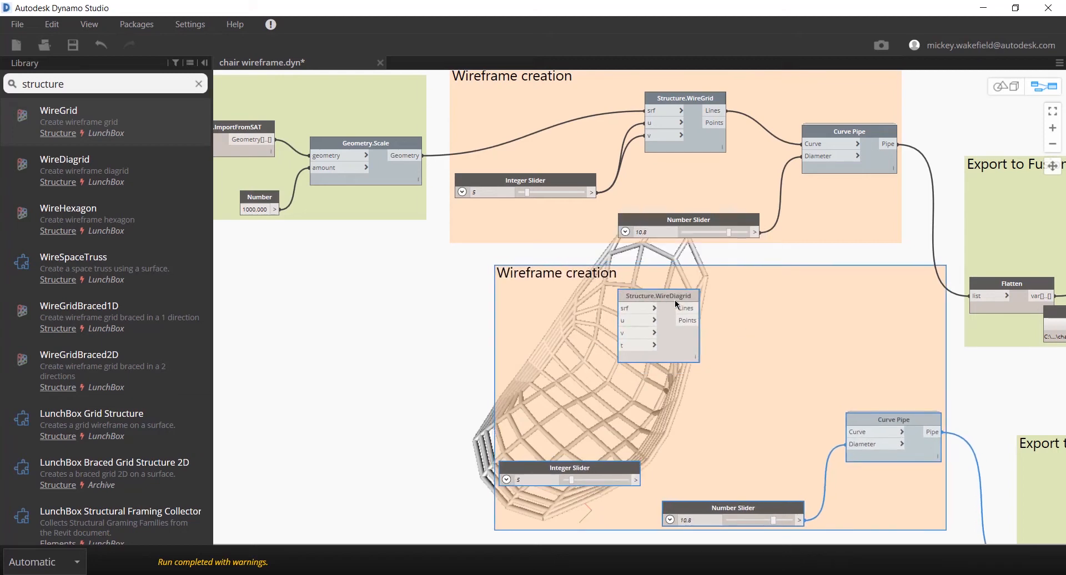
double_click(670, 298)
key(Escape)
Step: Connect the copied Integer Slider to the WireDiagrid u and v inputs, and its Lines output to the Curve Pipe's Curve input
click(636, 479)
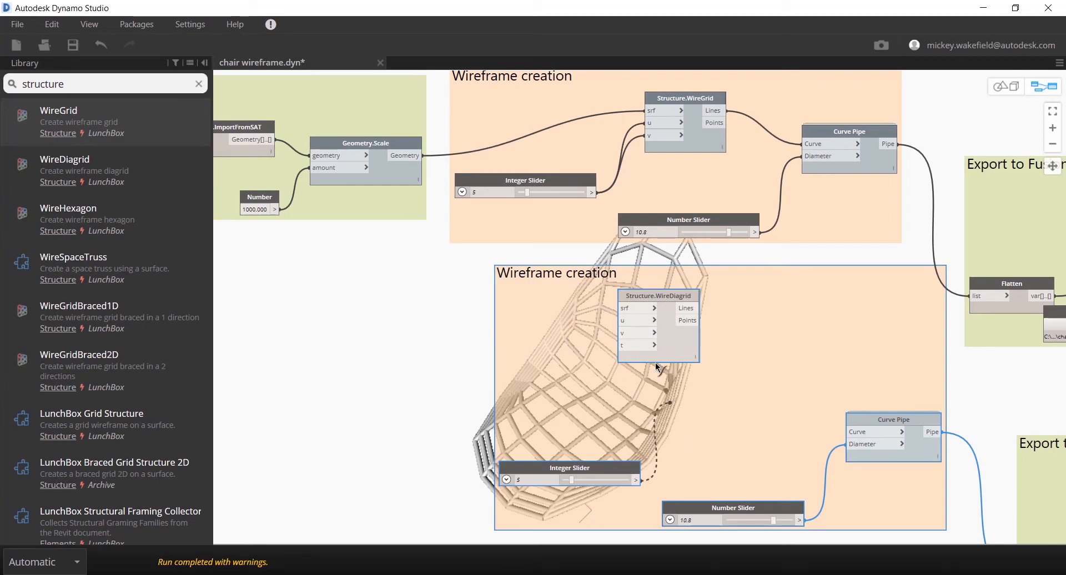
click(626, 321)
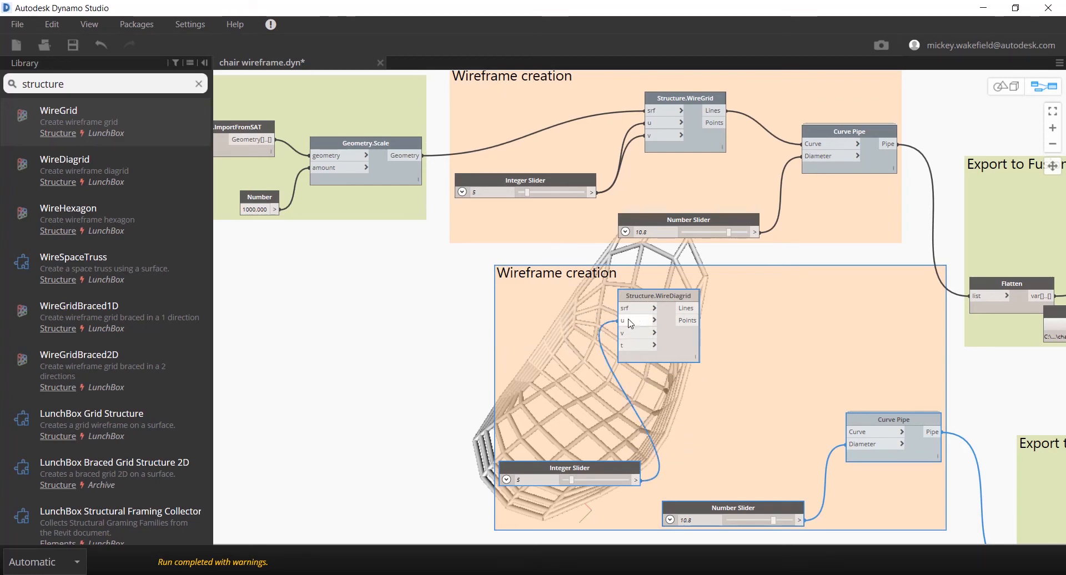
click(637, 480)
click(627, 334)
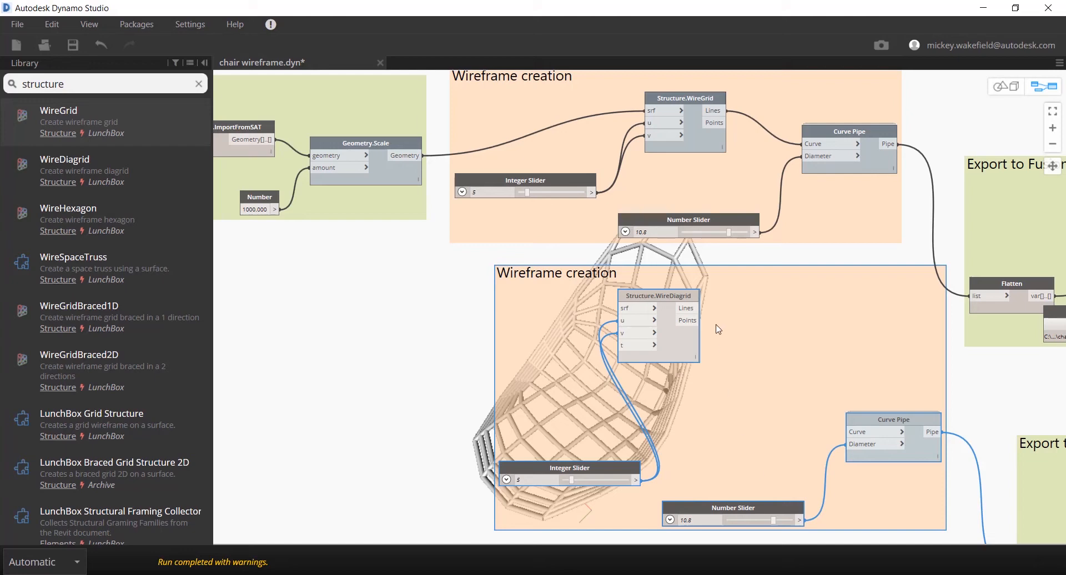
click(869, 433)
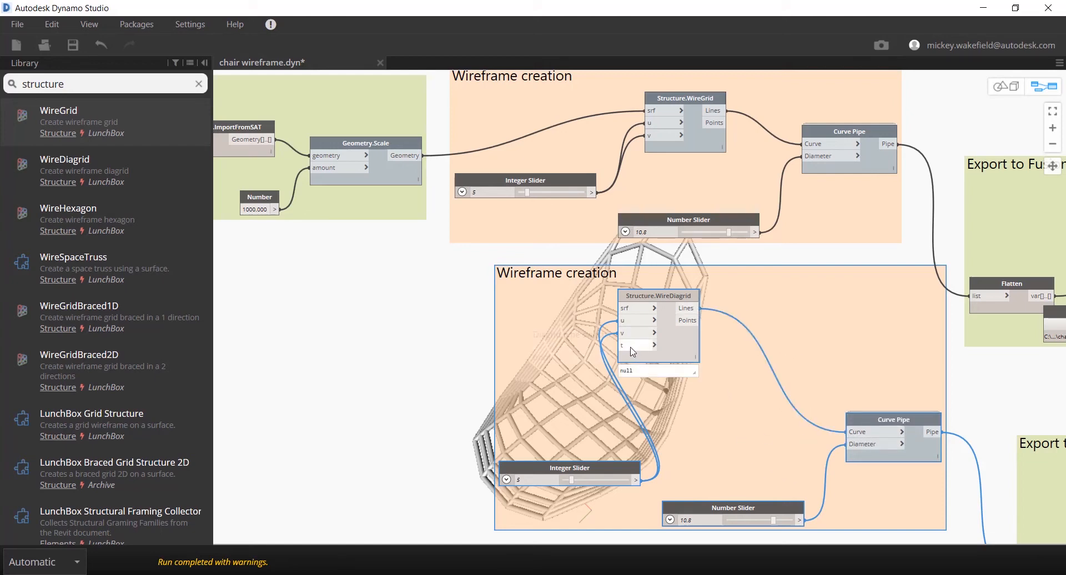
Step: Add a Boolean node to the graph and place it just beside the copied Wireframe creation group
right_click(278, 311)
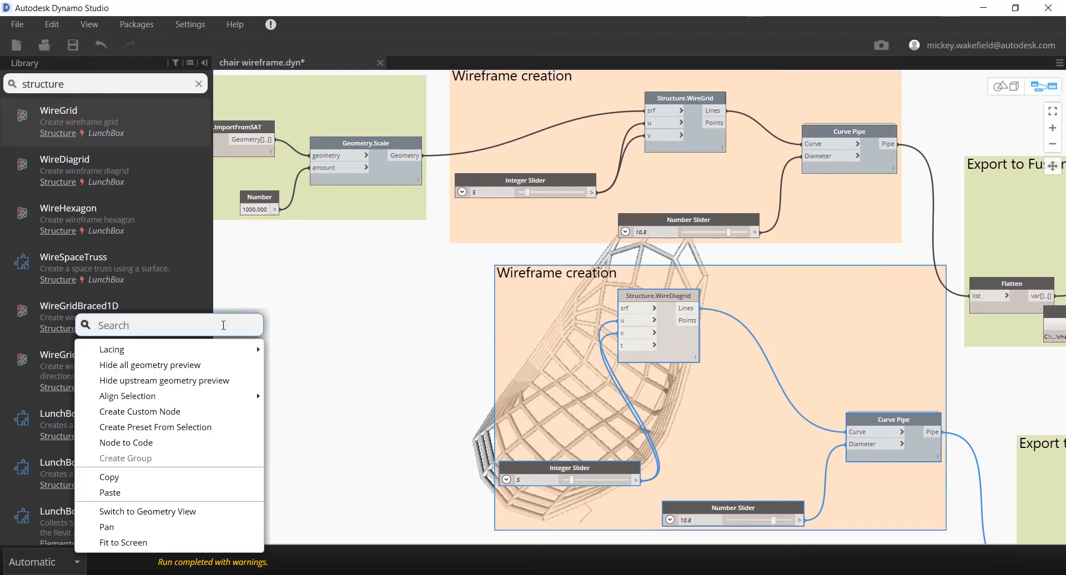
text(bool)
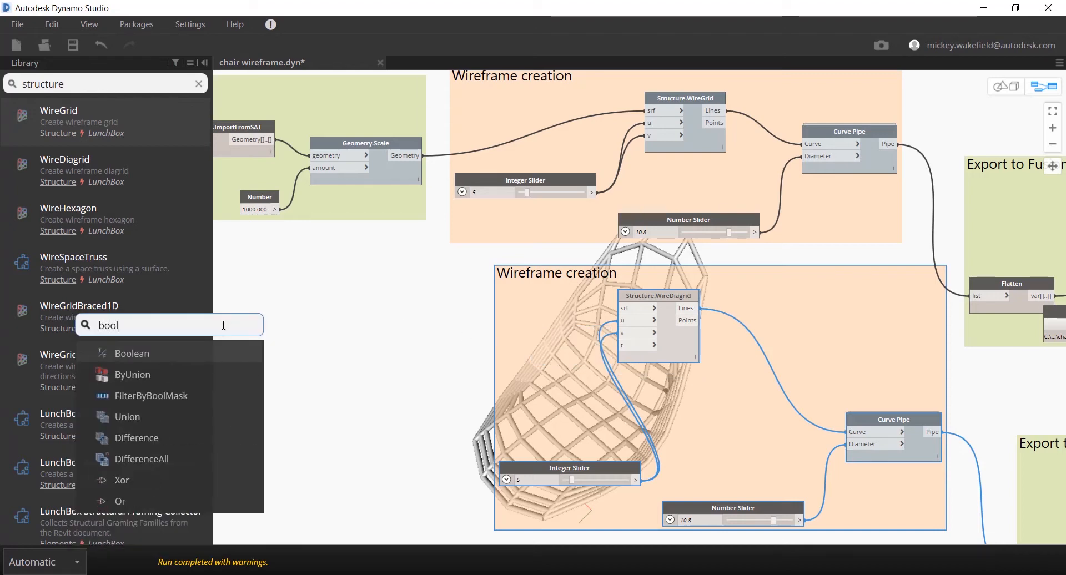
click(133, 351)
mouse_move(132, 356)
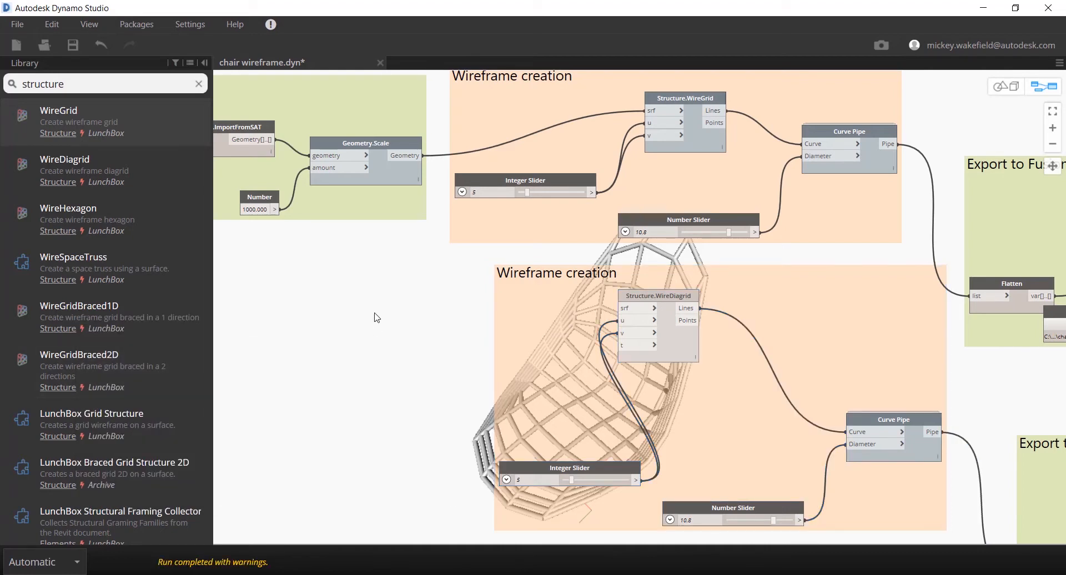
scroll(447, 340, down, 3)
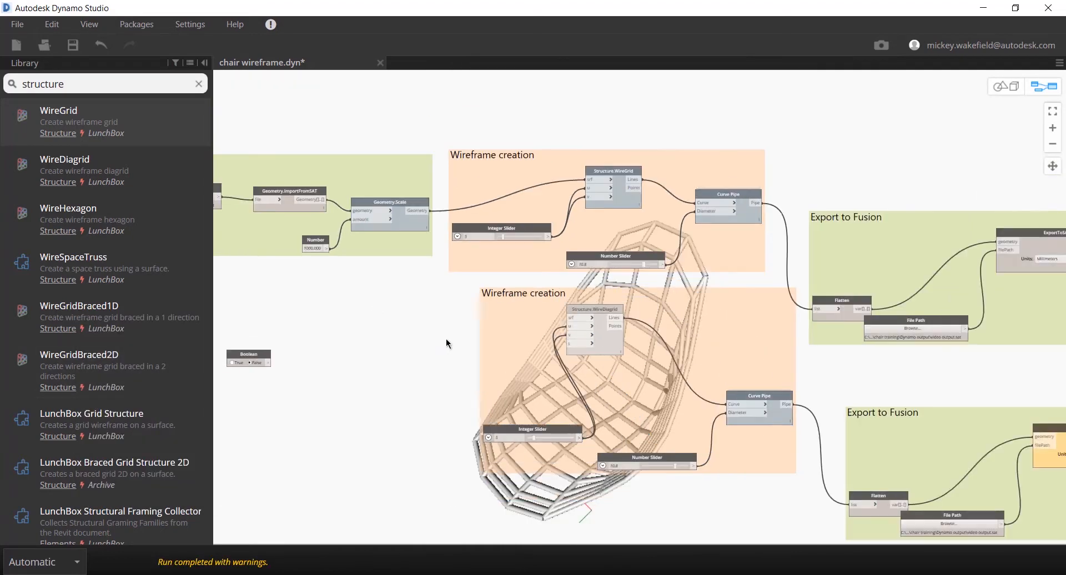
drag(242, 355, 421, 352)
Step: Add the Boolean node to the copied Wireframe creation group
drag(380, 275, 802, 514)
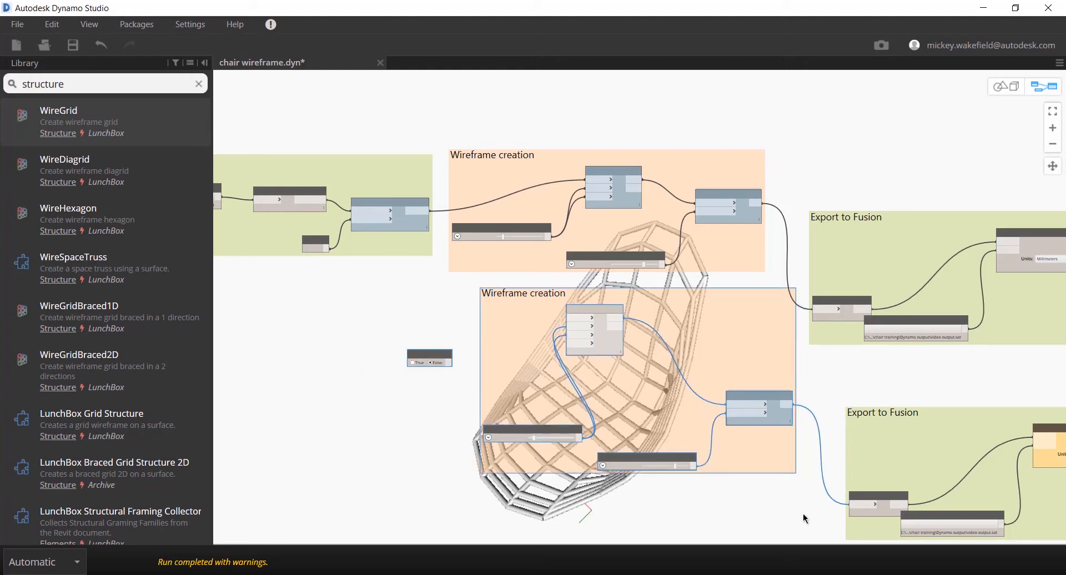
right_click(431, 360)
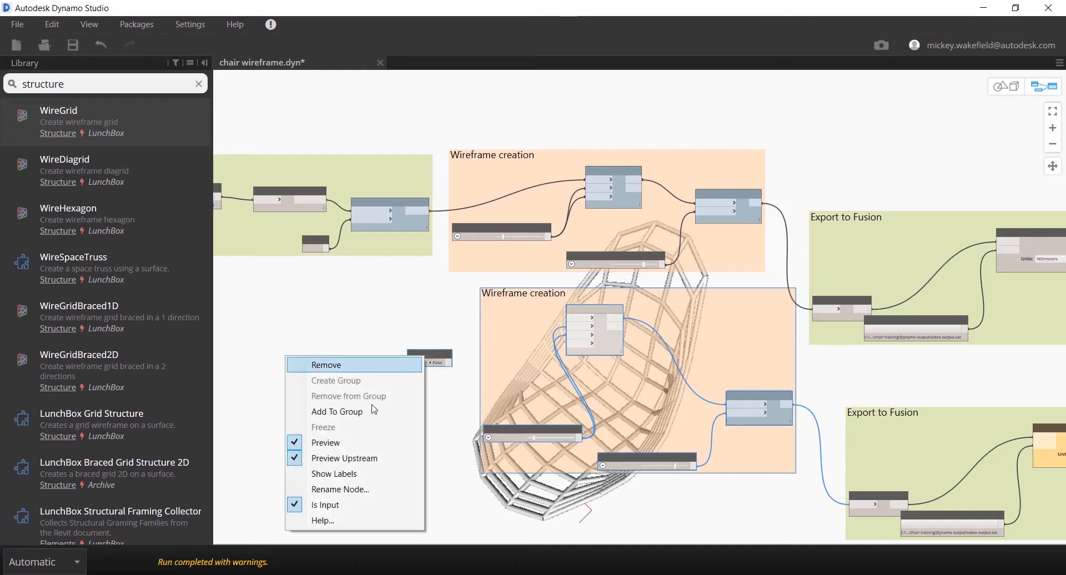
click(352, 413)
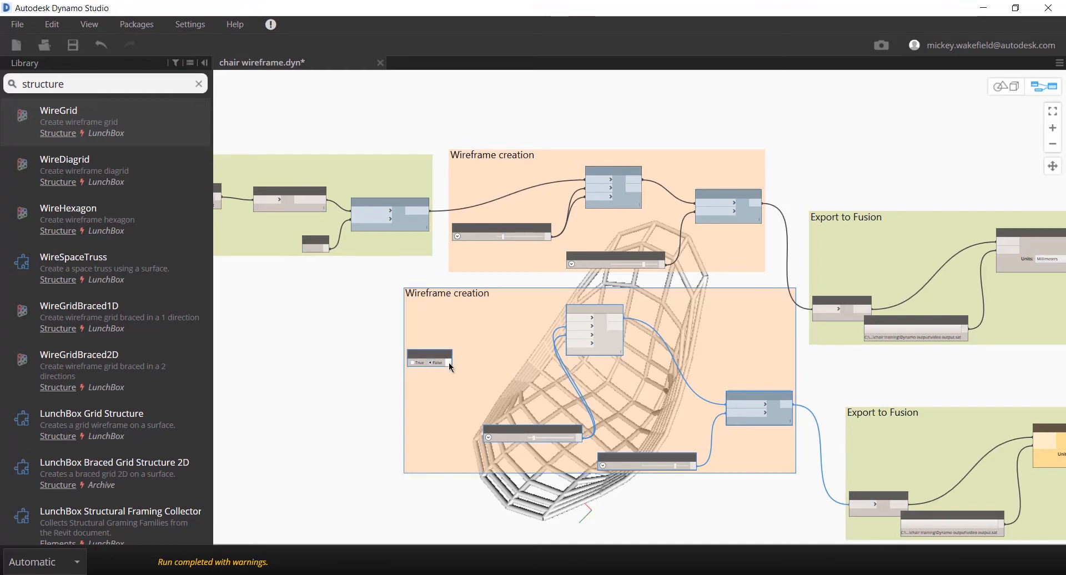
Step: Connect the Boolean node to the WireDiagrid t input and the Geometry.Scale output to its srf input
drag(451, 364, 575, 346)
click(574, 345)
scroll(589, 344, up, 3)
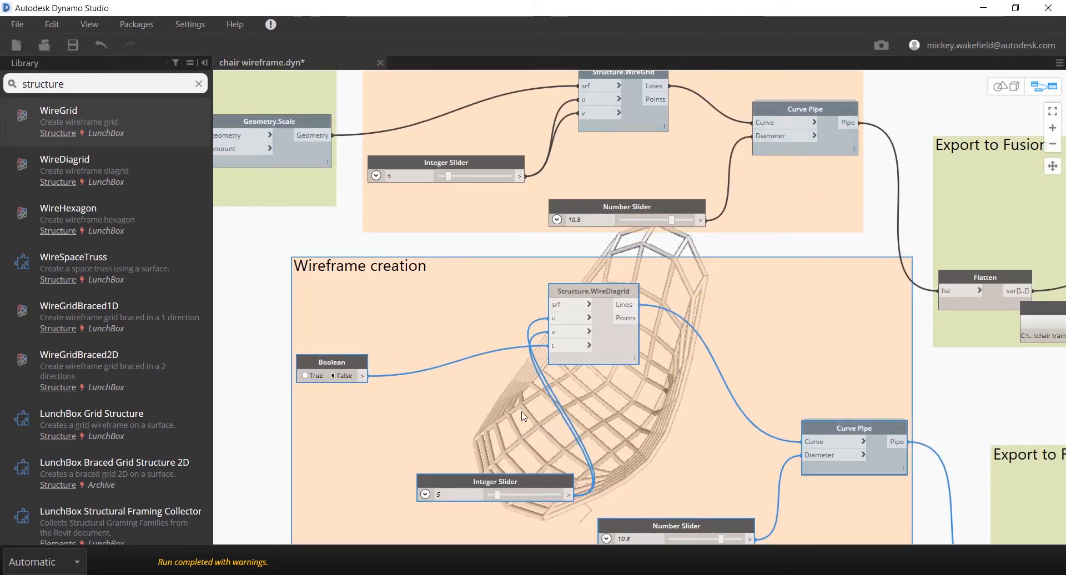
click(332, 134)
click(559, 305)
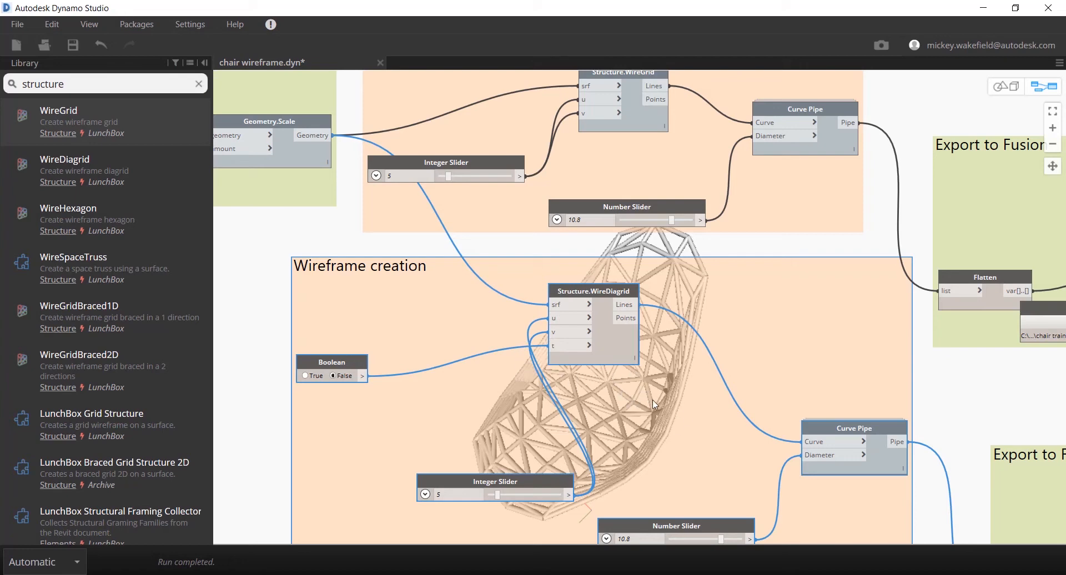
Step: Clean up the node layout of the copied Wireframe creation group
scroll(655, 405, down, 3)
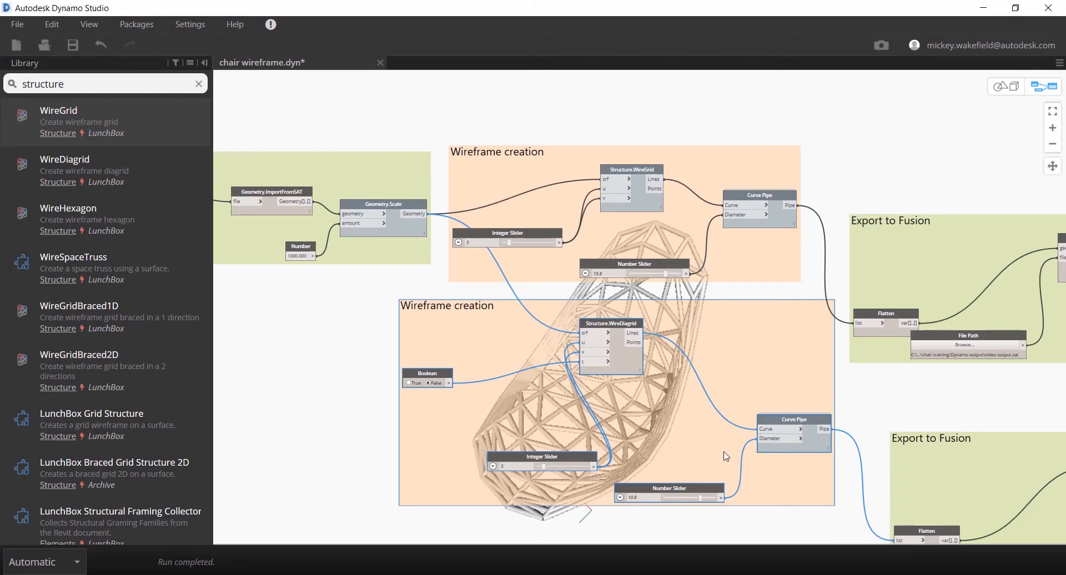
scroll(724, 457, down, 1)
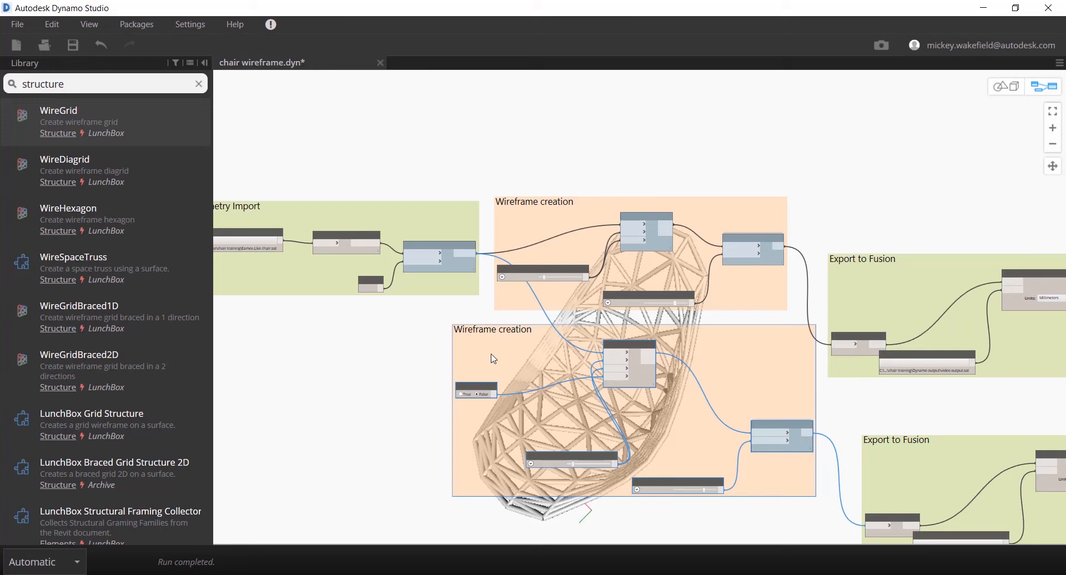
right_click(513, 353)
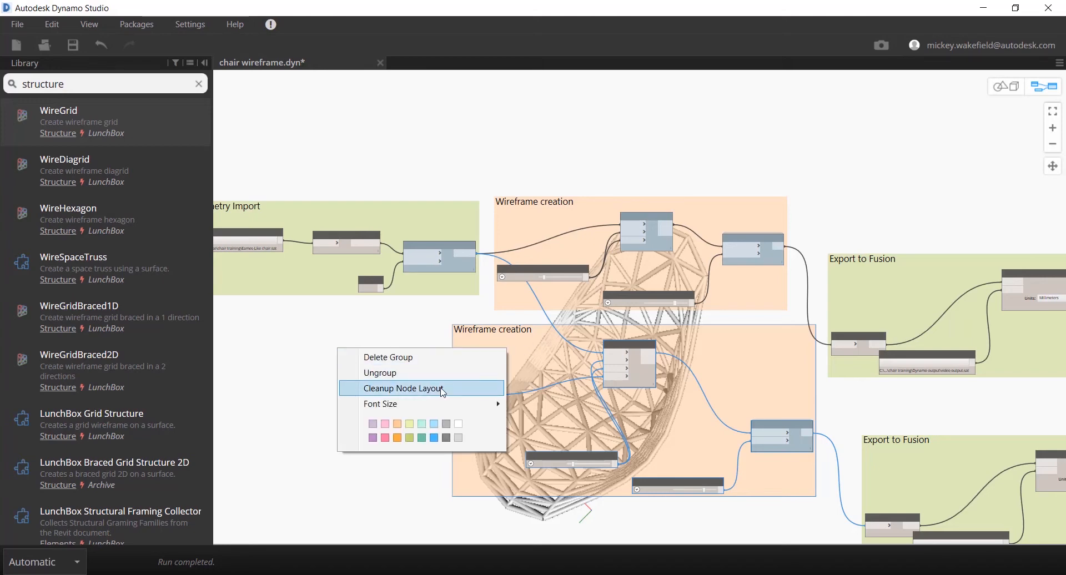
click(381, 389)
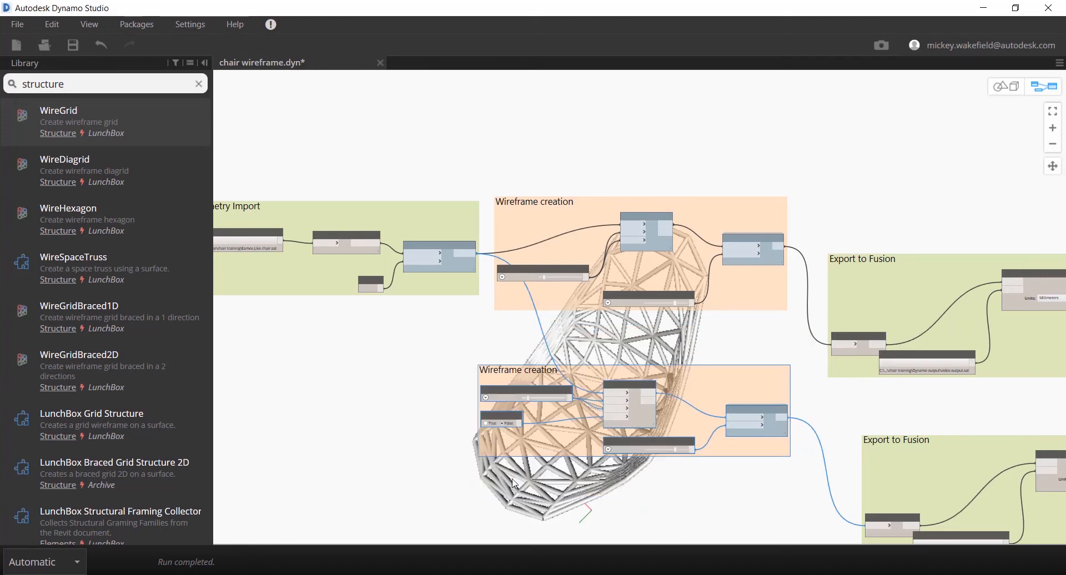
Step: Add a Geometry.Translate node with x, y and z translation inputs and place it below the copied Wireframe creation group
right_click(331, 415)
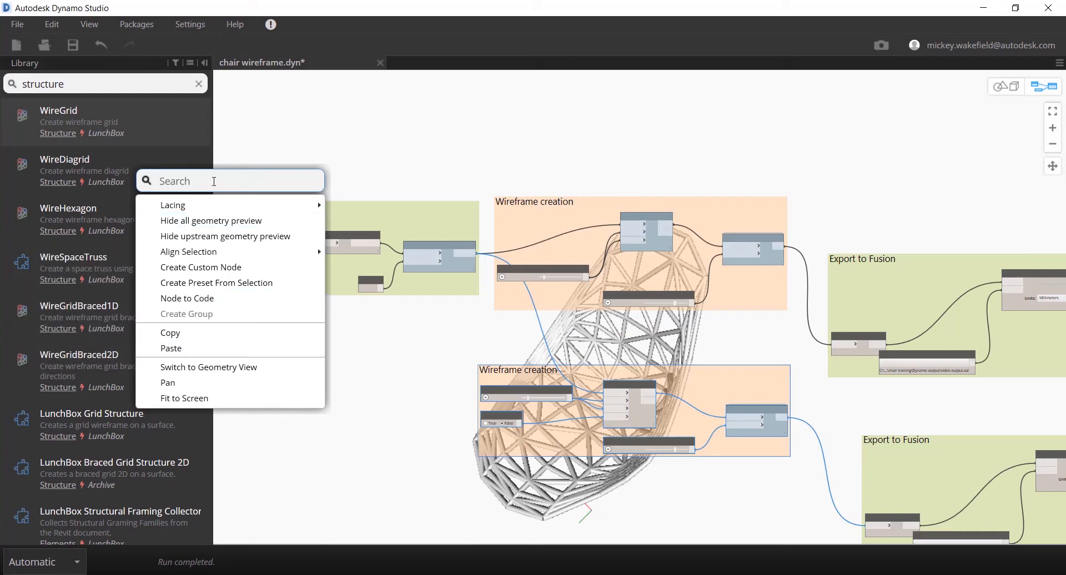
text(tr)
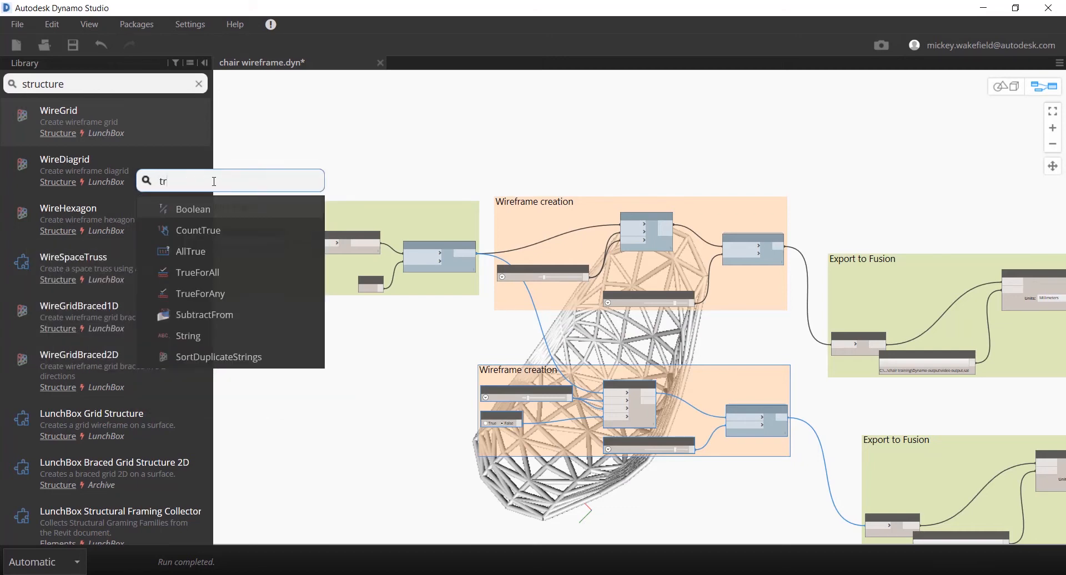
text(ans)
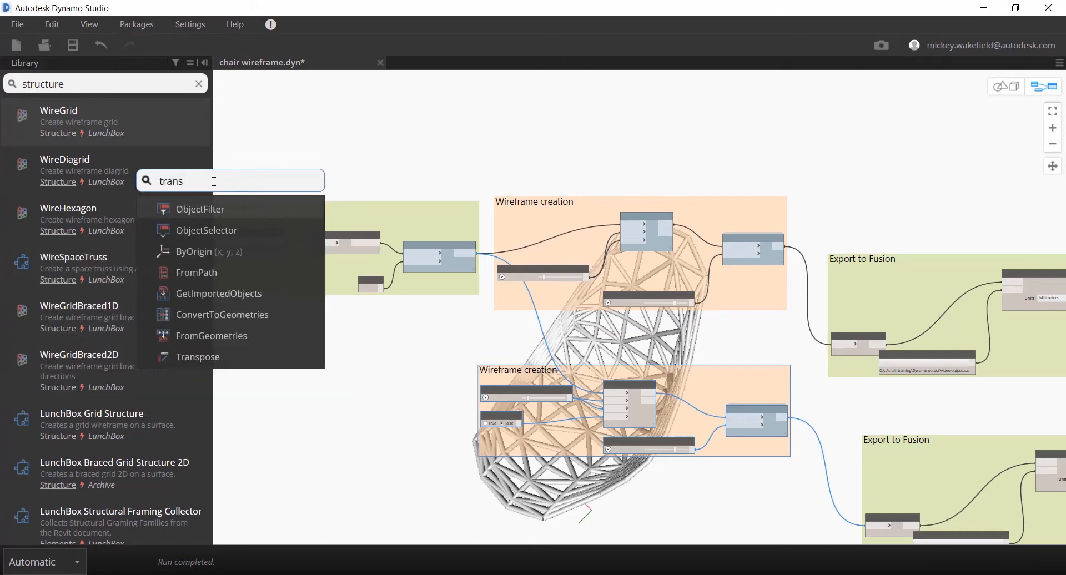
text(la)
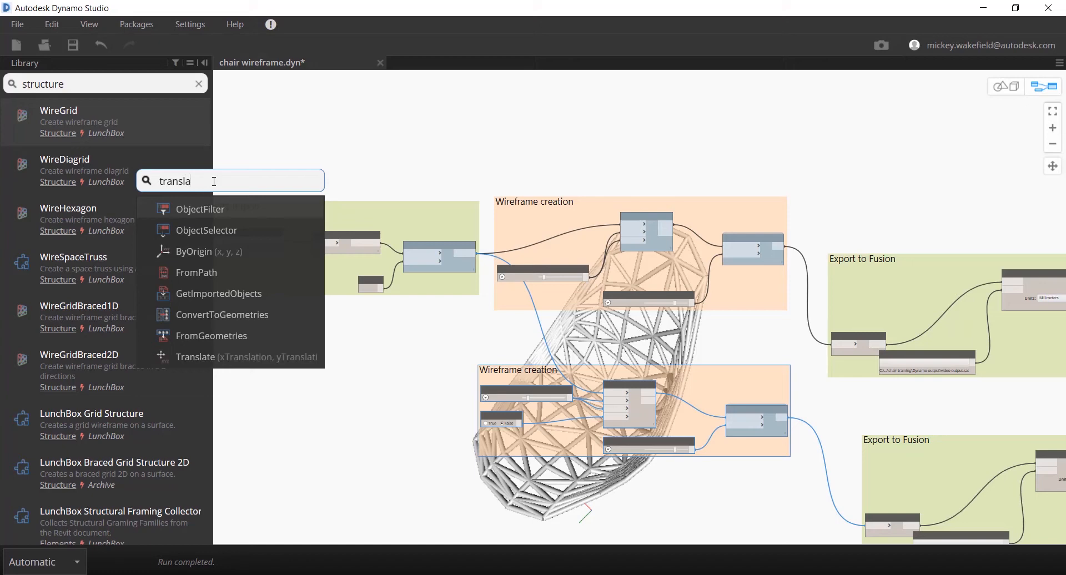
click(247, 360)
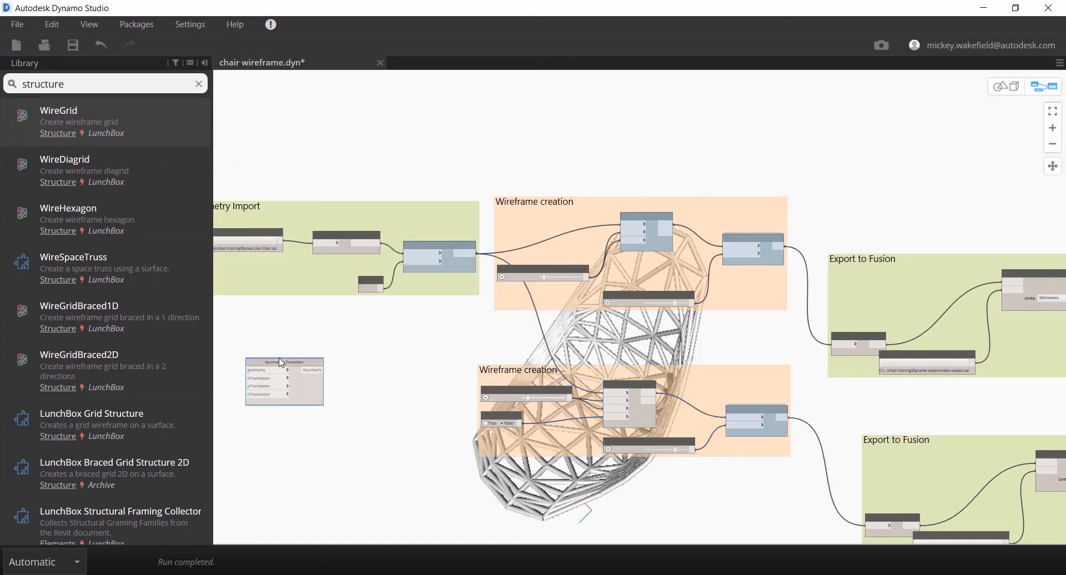
drag(282, 361, 425, 452)
drag(366, 420, 726, 495)
Step: Move the Geometry.Translate node nearer the copied export group and connect the copied Curve Pipe's Pipe output to its geometry input
scroll(733, 478, up, 3)
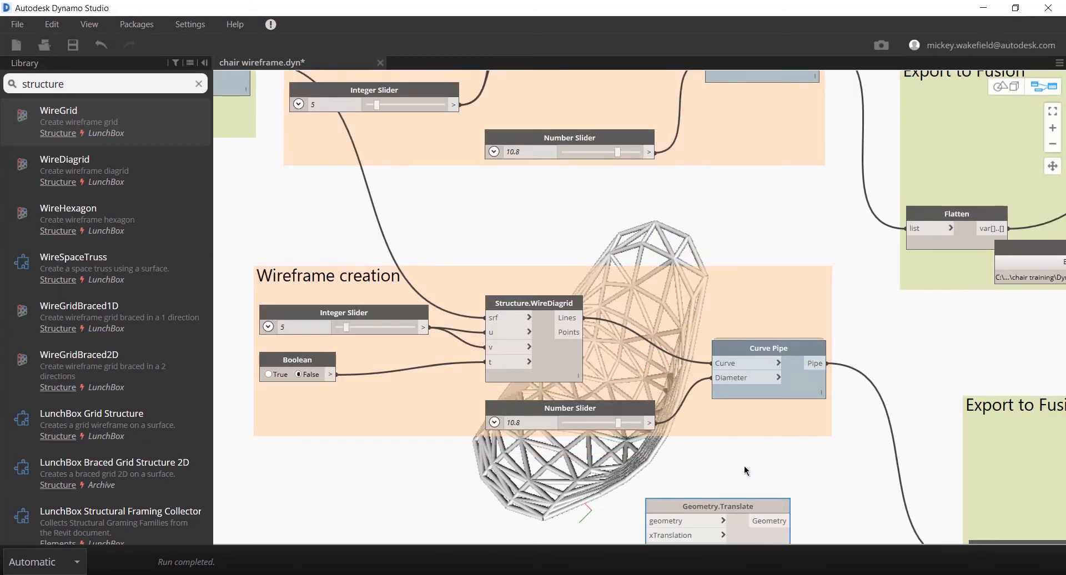
scroll(744, 472, down, 5)
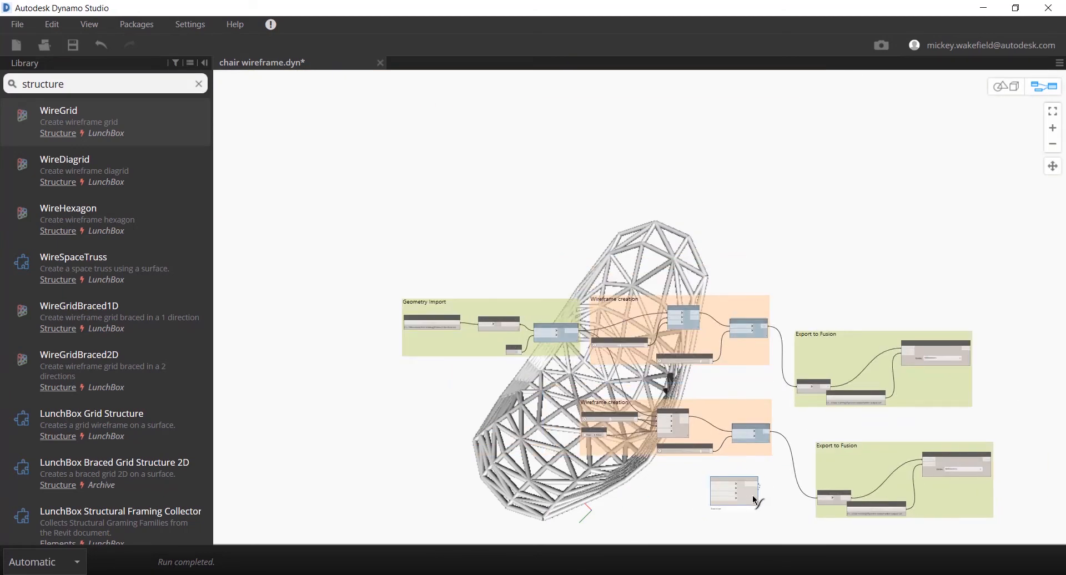
drag(739, 479, 773, 511)
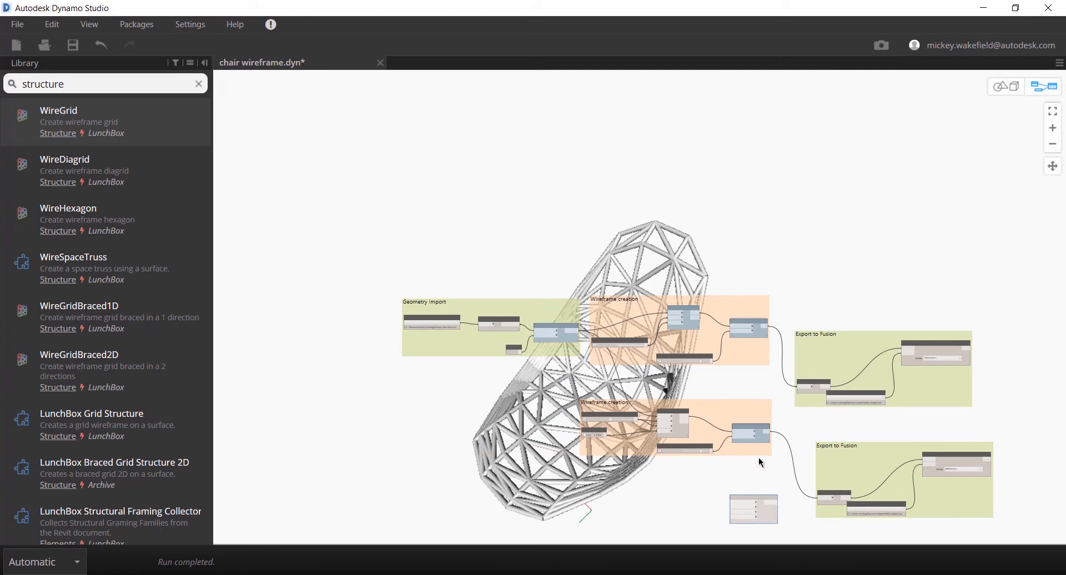
drag(767, 432, 742, 426)
scroll(733, 502, up, 5)
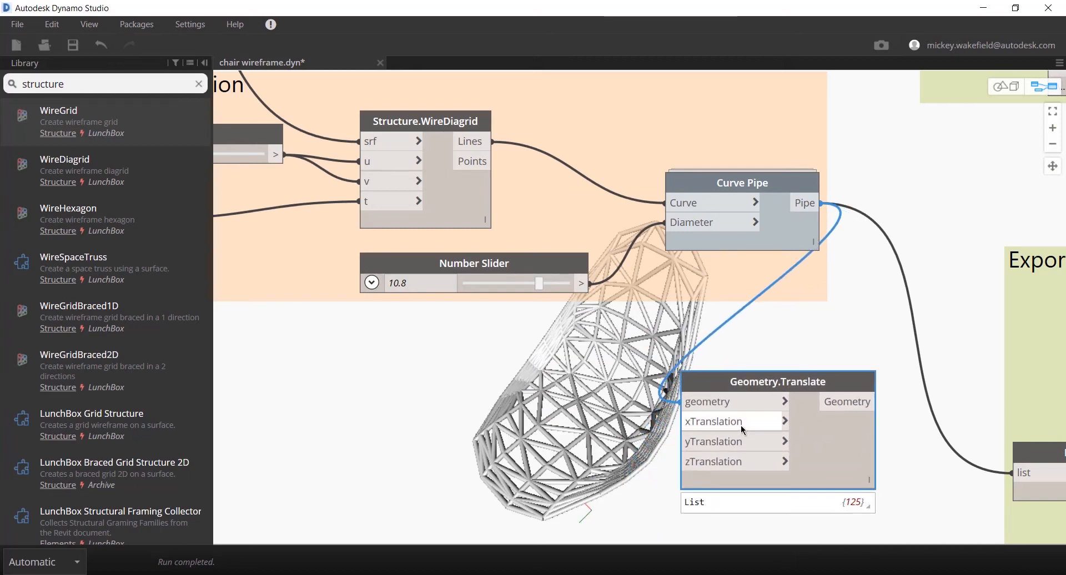
Step: Add a Number node beside the Geometry.Translate node and connect it to the xTranslation input
right_click(285, 395)
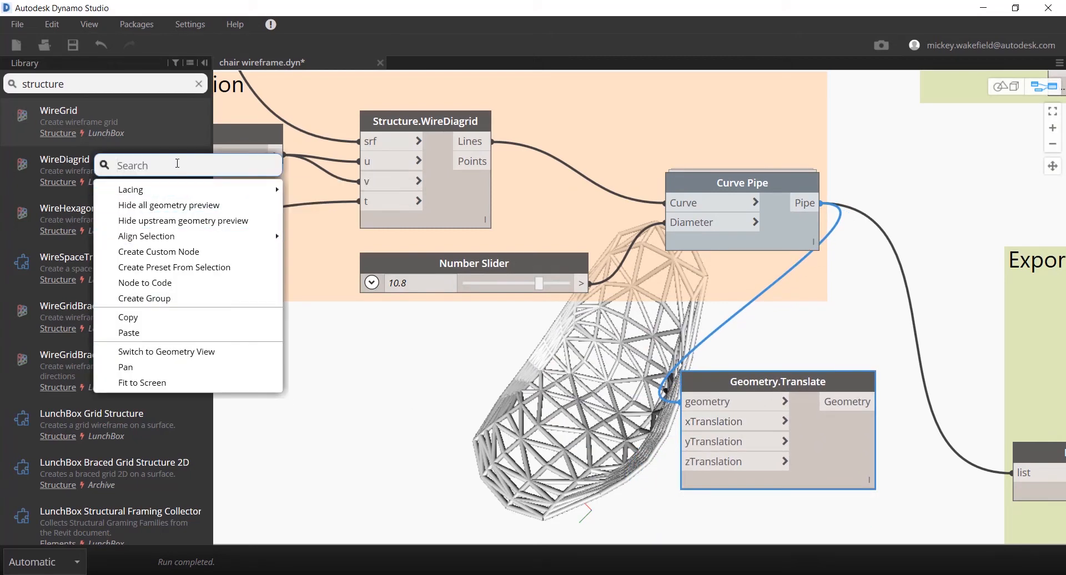
text(number)
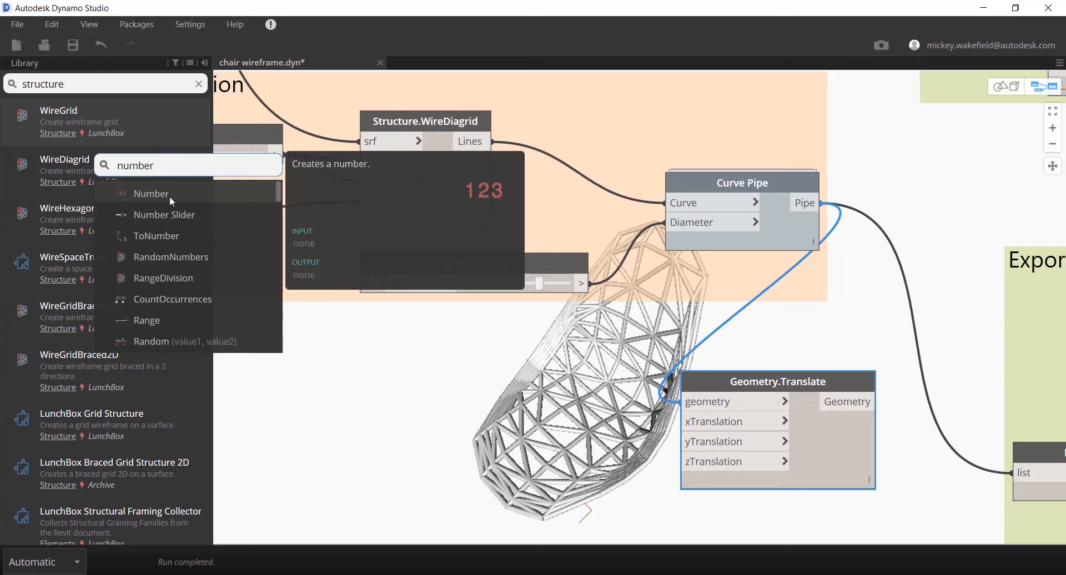
click(167, 194)
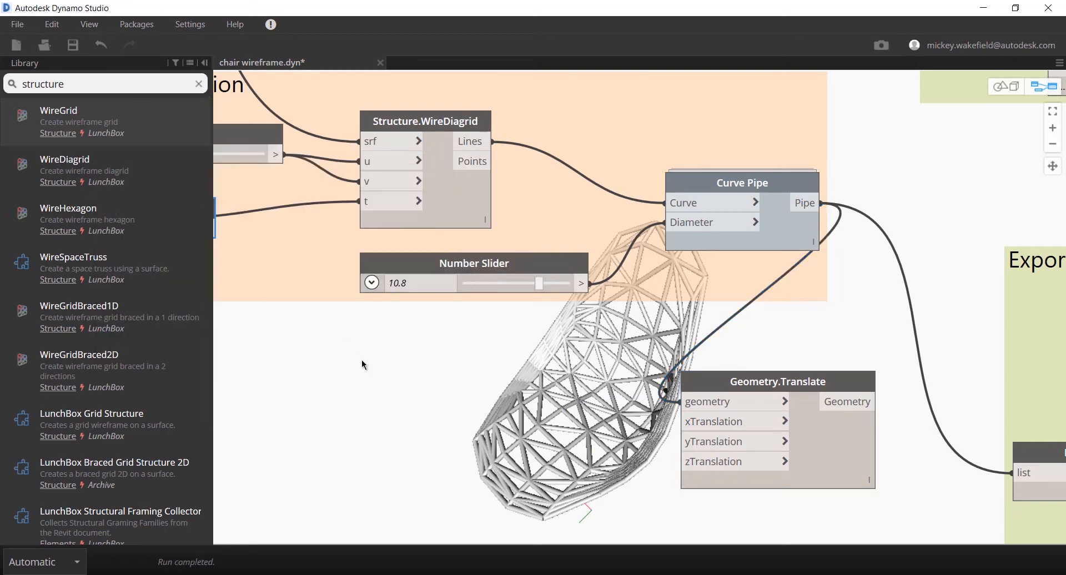
scroll(357, 360, down, 3)
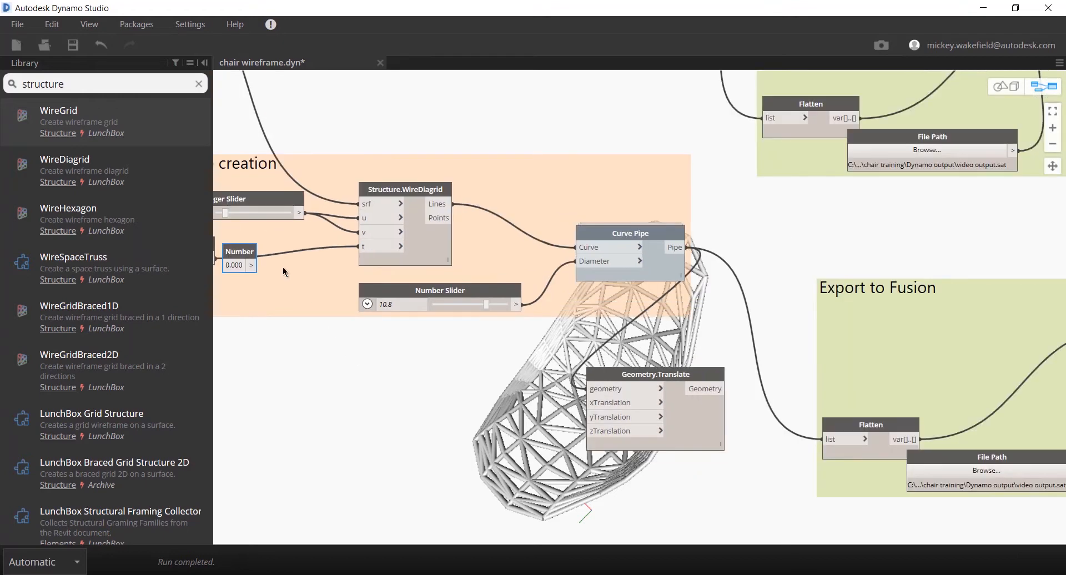
drag(242, 253, 620, 405)
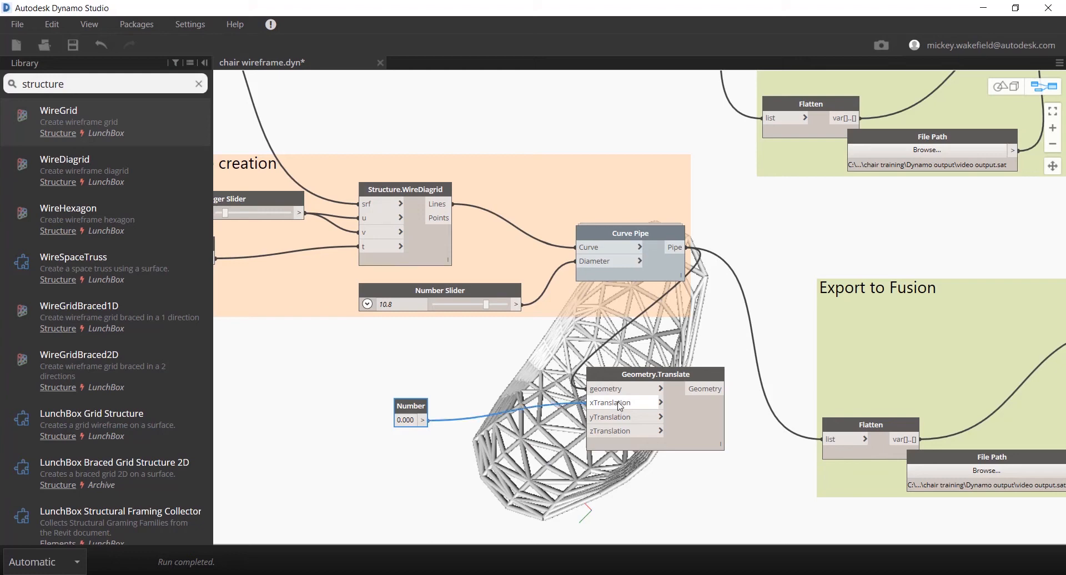
Step: Set the Number node feeding xTranslation to 500
double_click(411, 420)
text(500)
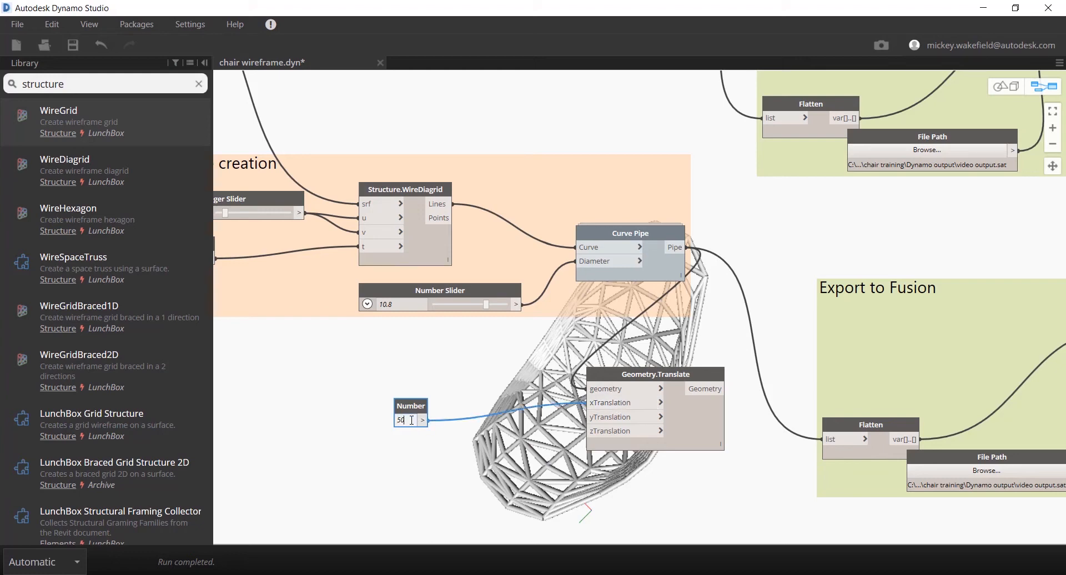
key(Return)
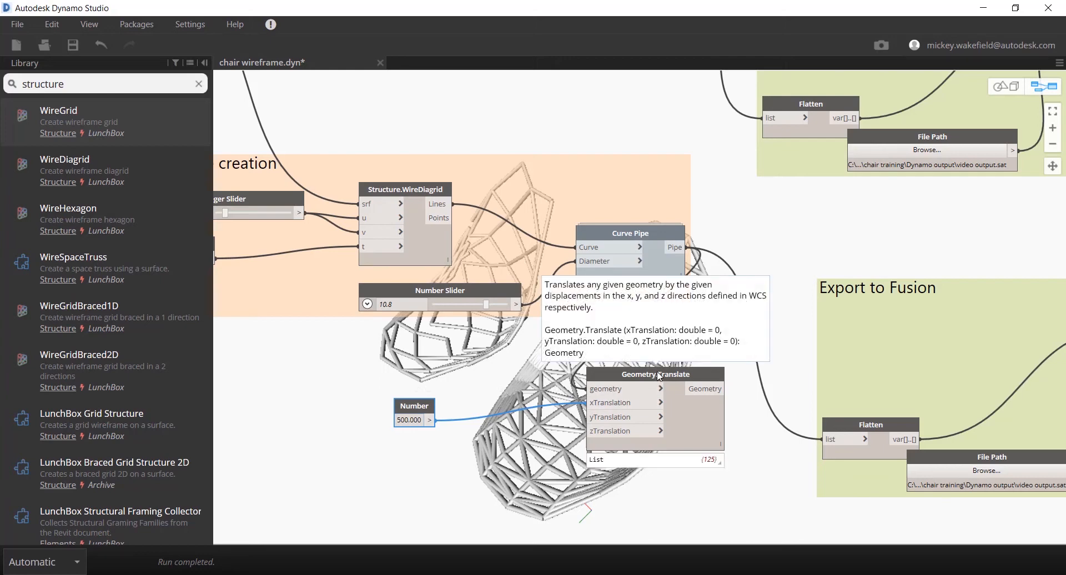
Step: Move the Geometry.Translate and Number nodes close together below the copied Curve Pipe and group them
drag(660, 377, 705, 442)
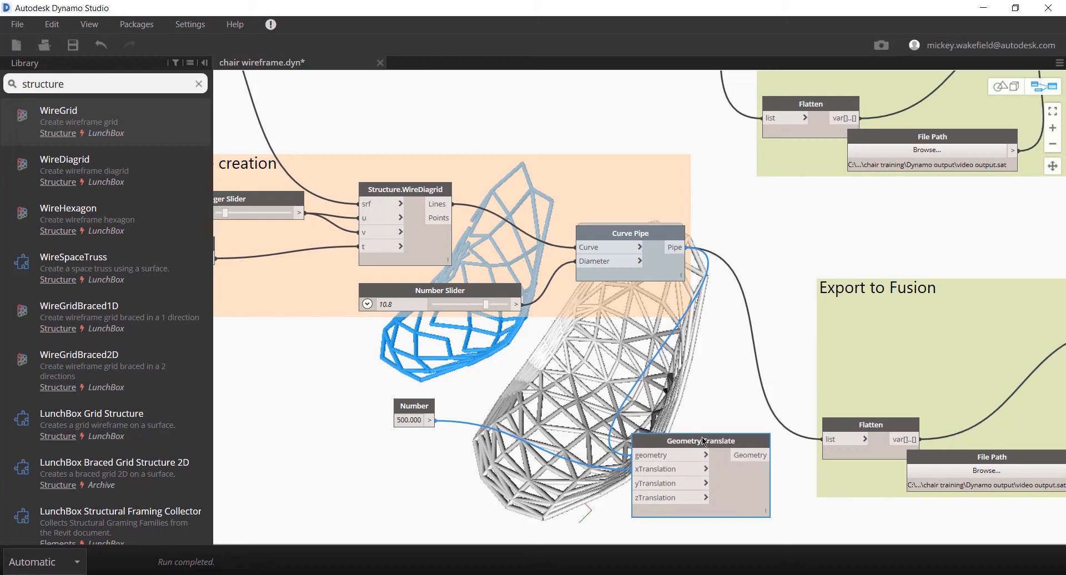
drag(424, 404, 537, 465)
click(418, 421)
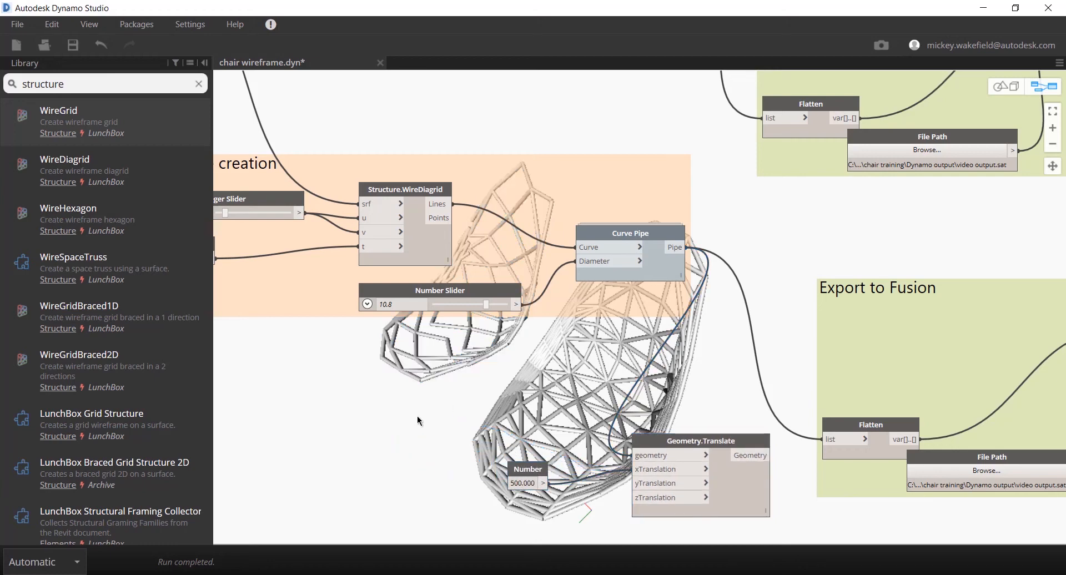
drag(464, 400, 811, 535)
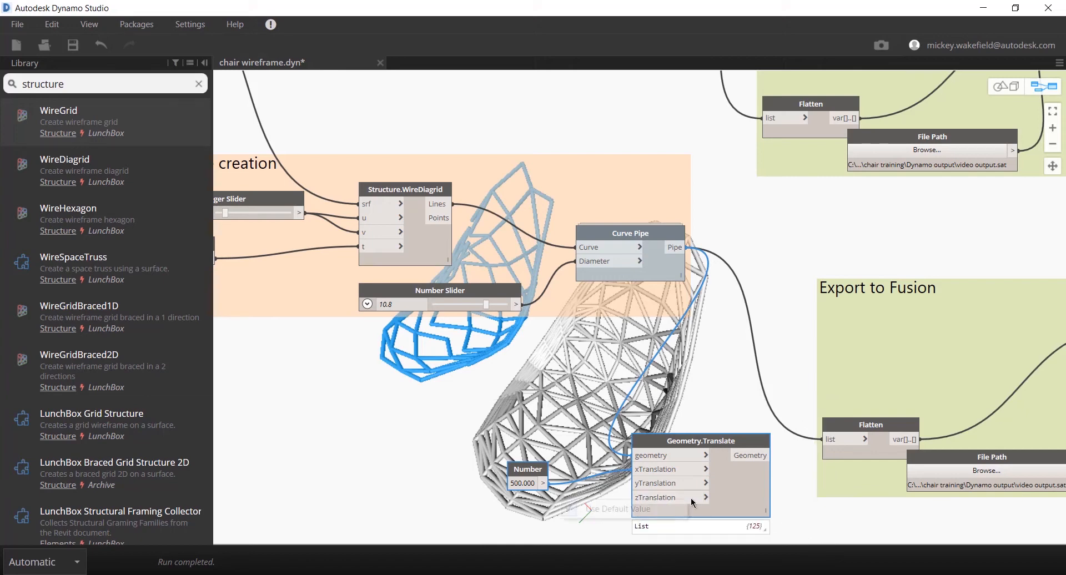
right_click(742, 487)
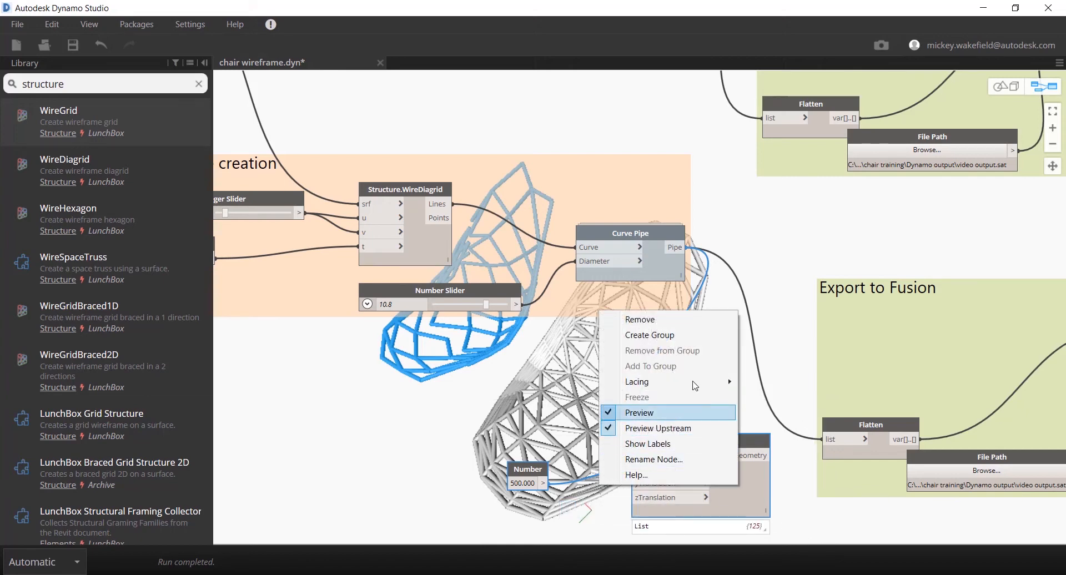
click(676, 338)
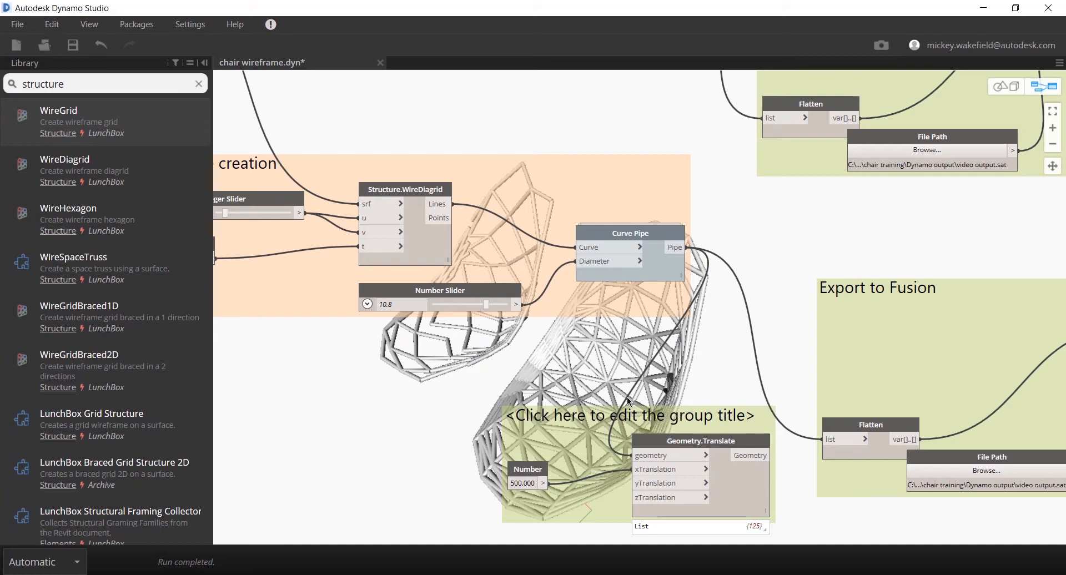
Step: Title the new translate group "Translate to see" and colour it grey
double_click(590, 420)
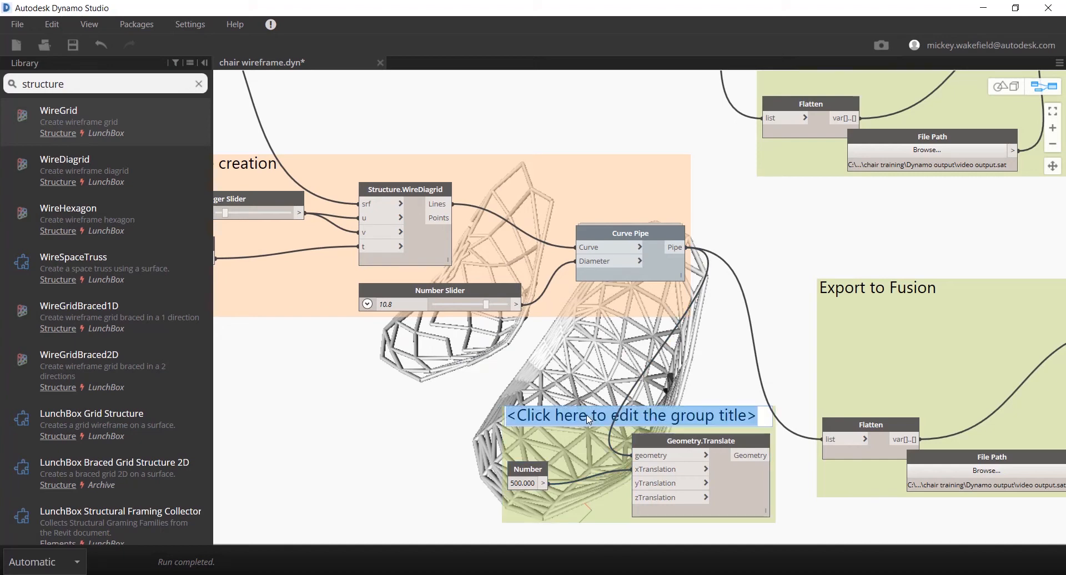
text(Tran)
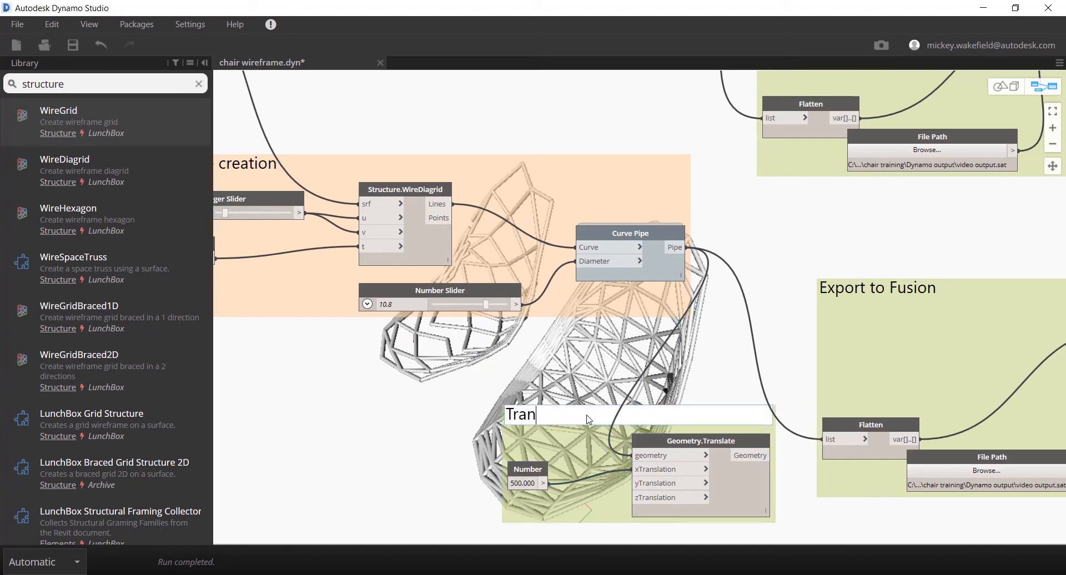
text(slate tpp)
key(BackSpace)
key(BackSpace)
text(ee)
right_click(582, 476)
click(520, 451)
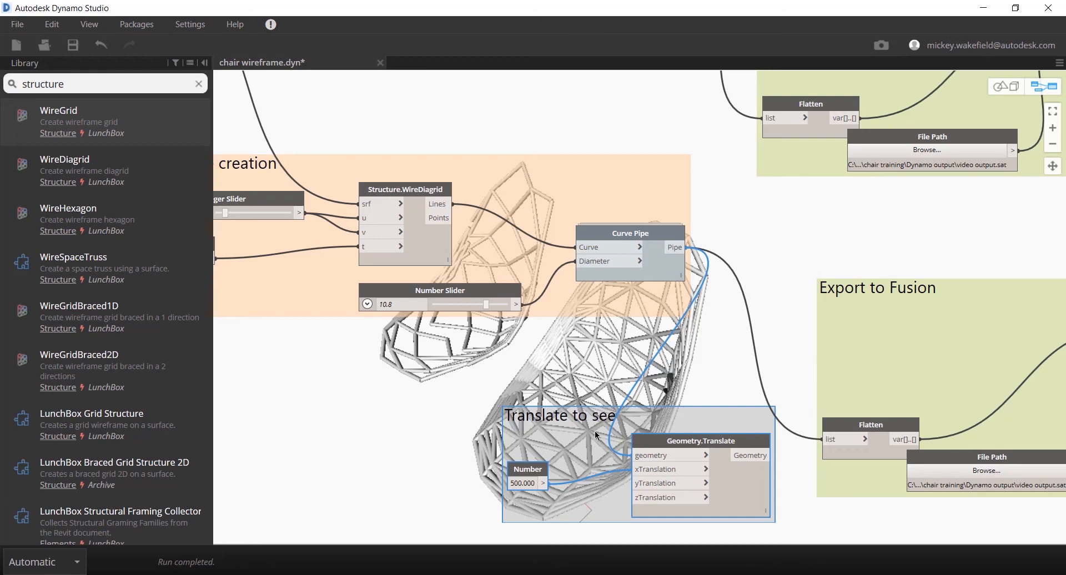
Step: Reposition the Translate to see group below the copied export group and lower the copied Wireframe creation group to line up with that export group
scroll(595, 431, up, 4)
scroll(649, 509, down, 8)
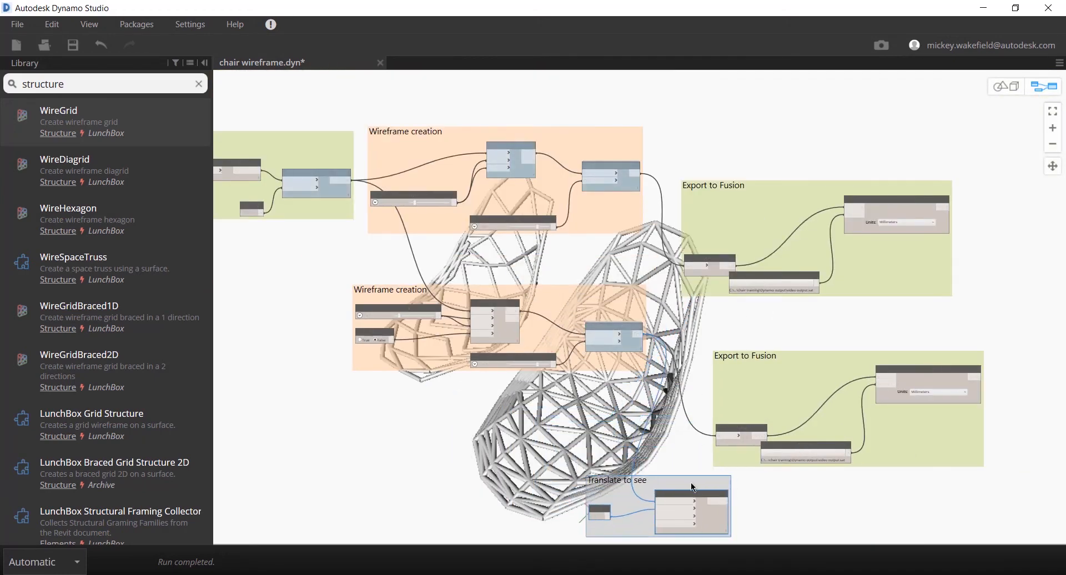
drag(692, 487, 707, 489)
scroll(697, 466, up, 3)
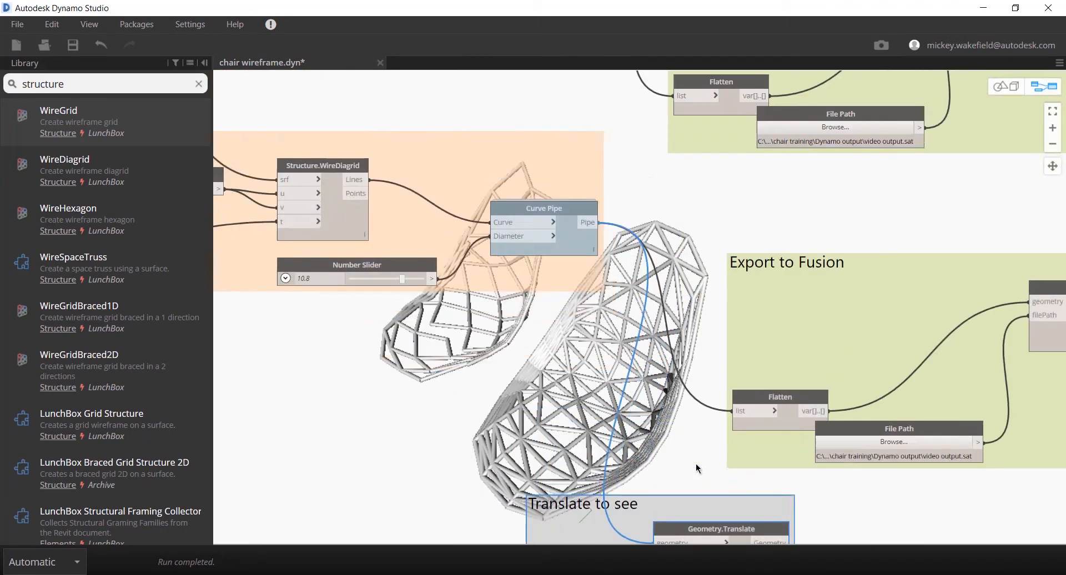
scroll(697, 464, down, 6)
drag(633, 370, 646, 400)
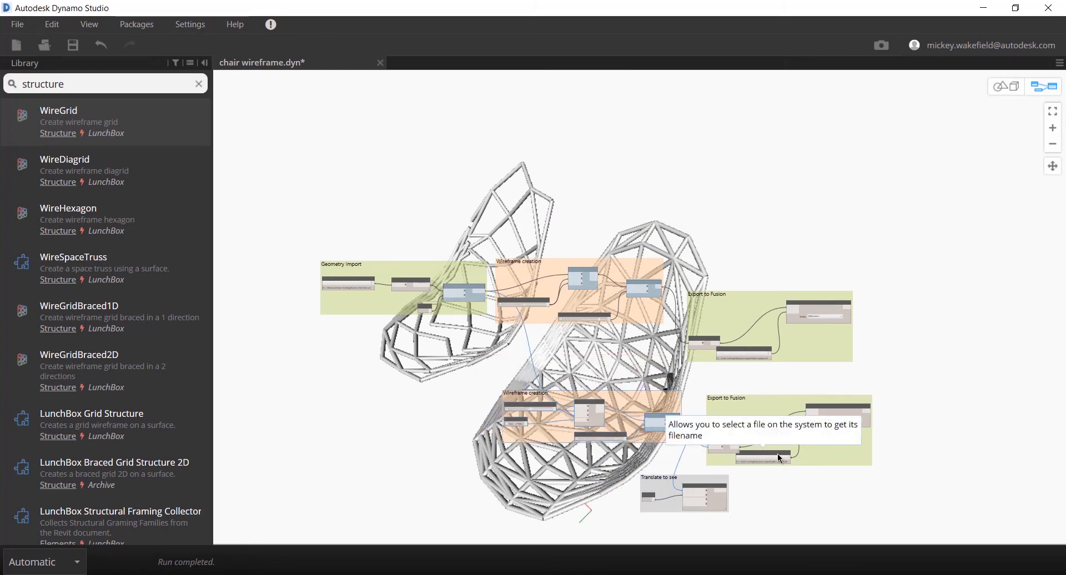
Step: Increase the copied Integer Slider in two stages to make the diagrid denser
scroll(592, 431, up, 4)
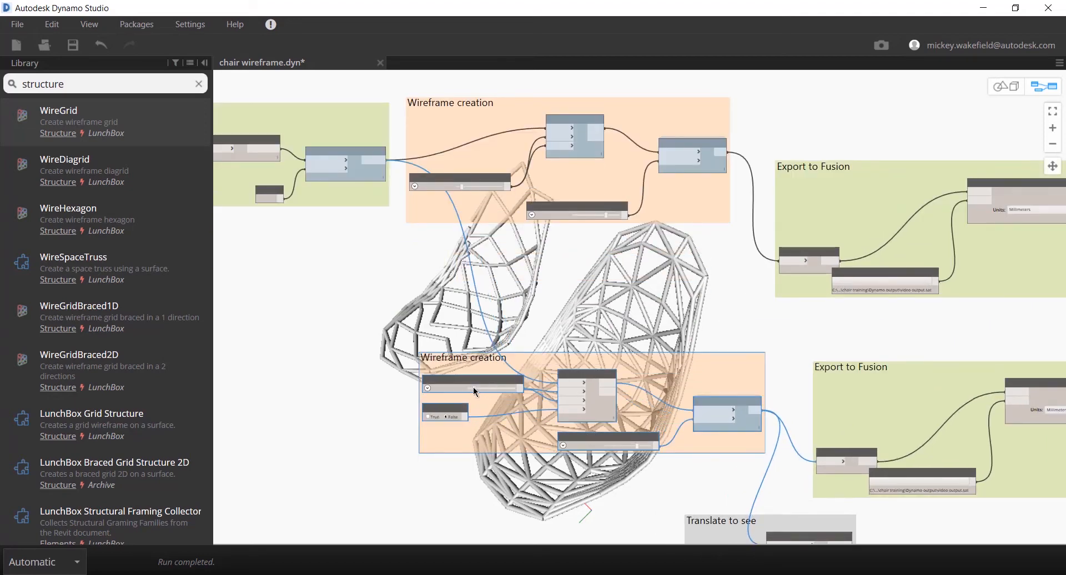
drag(473, 388, 479, 388)
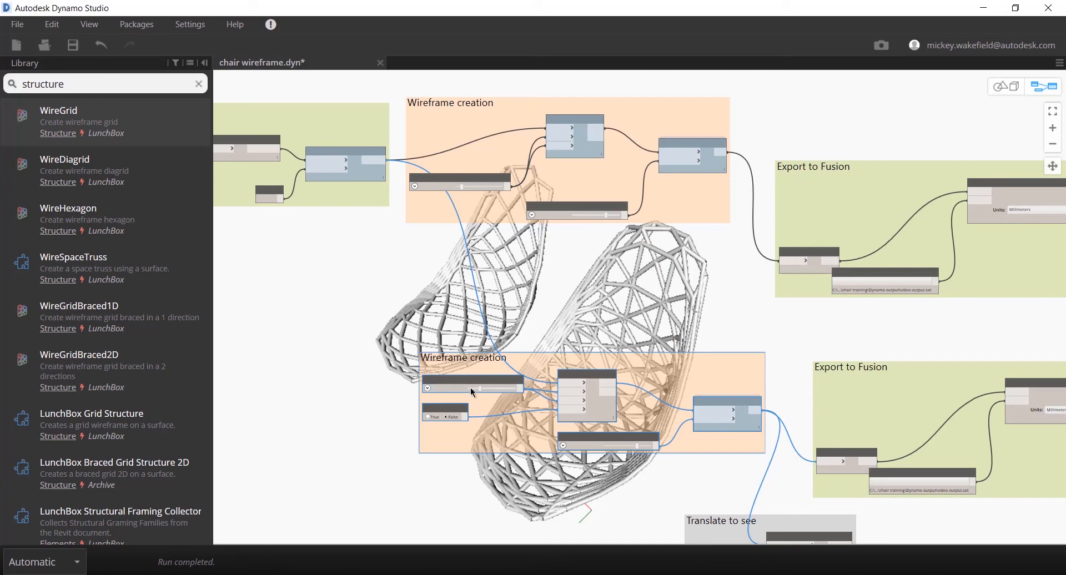
drag(481, 388, 487, 388)
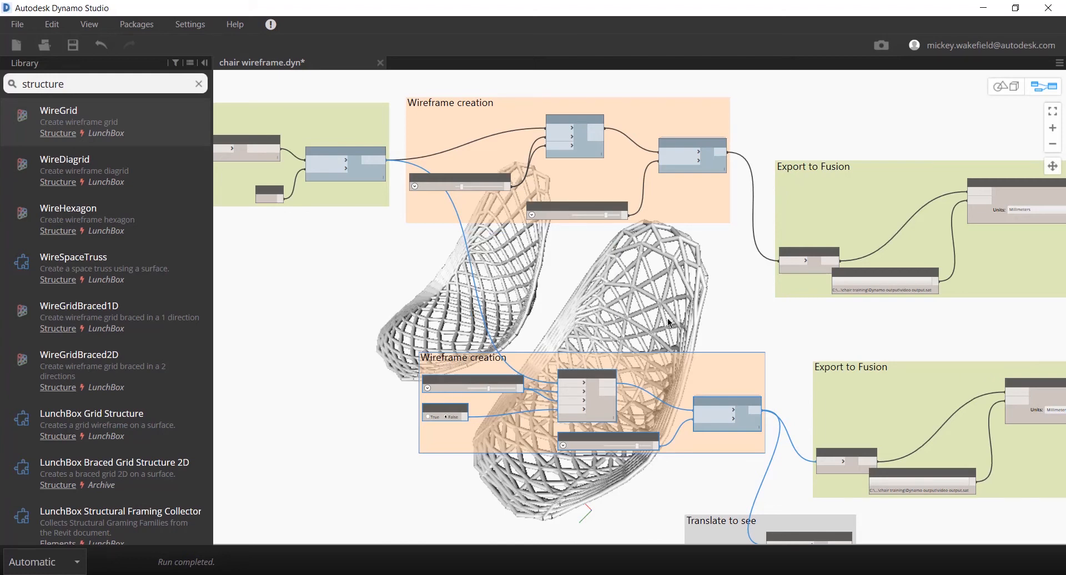
Step: Turn off the geometry preview of the WireDiagrid node and the Flatten node in the copied groups
right_click(720, 436)
right_click(725, 422)
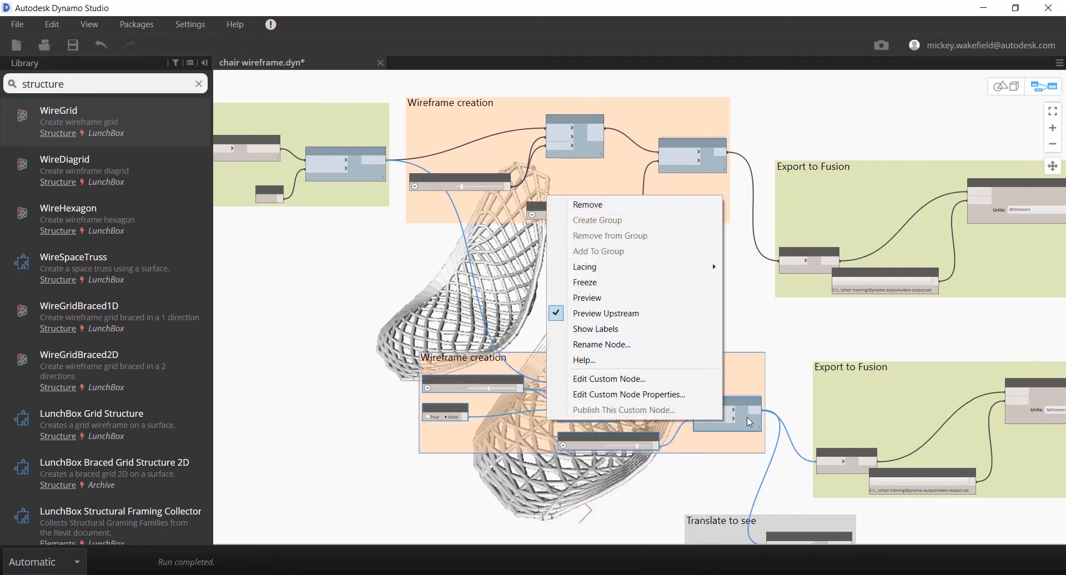
click(751, 427)
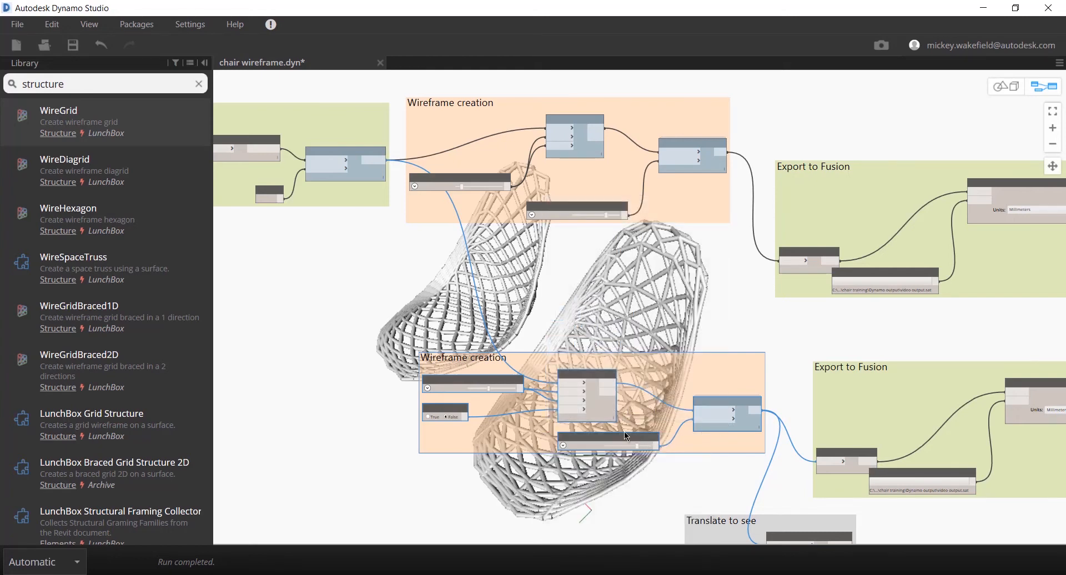
right_click(601, 409)
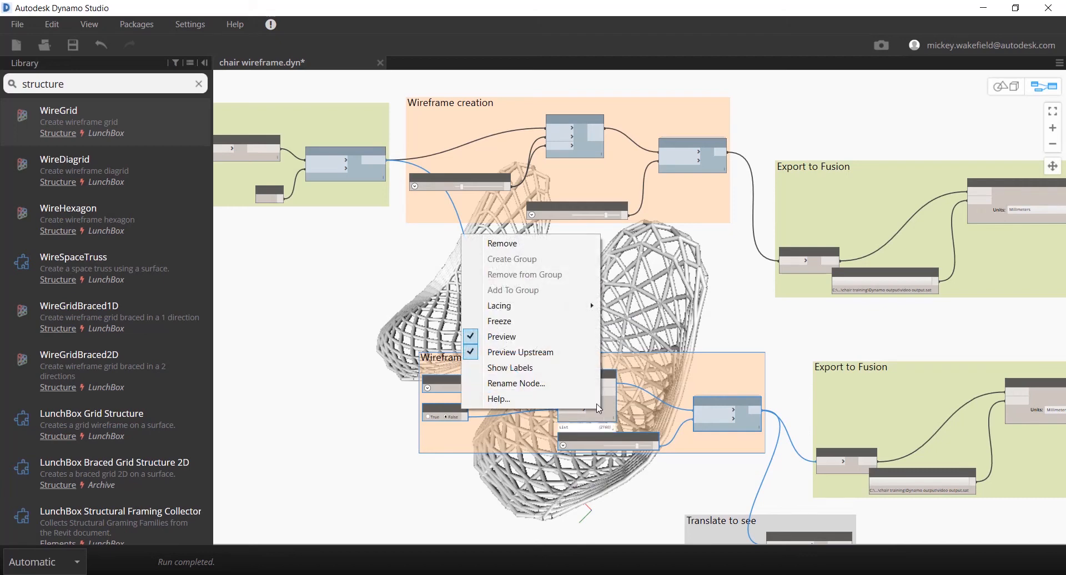
click(583, 337)
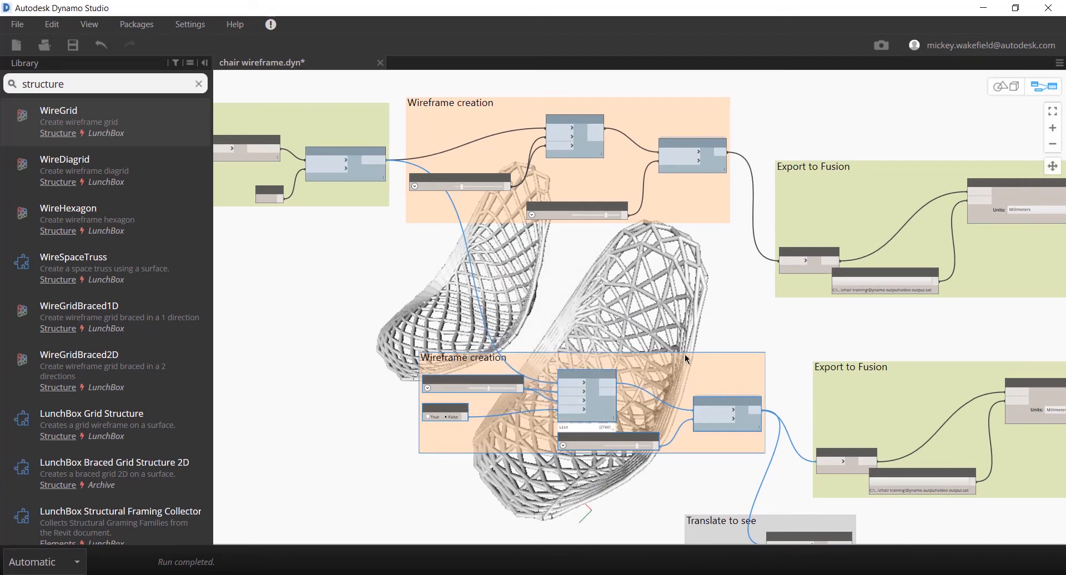
right_click(841, 472)
click(769, 398)
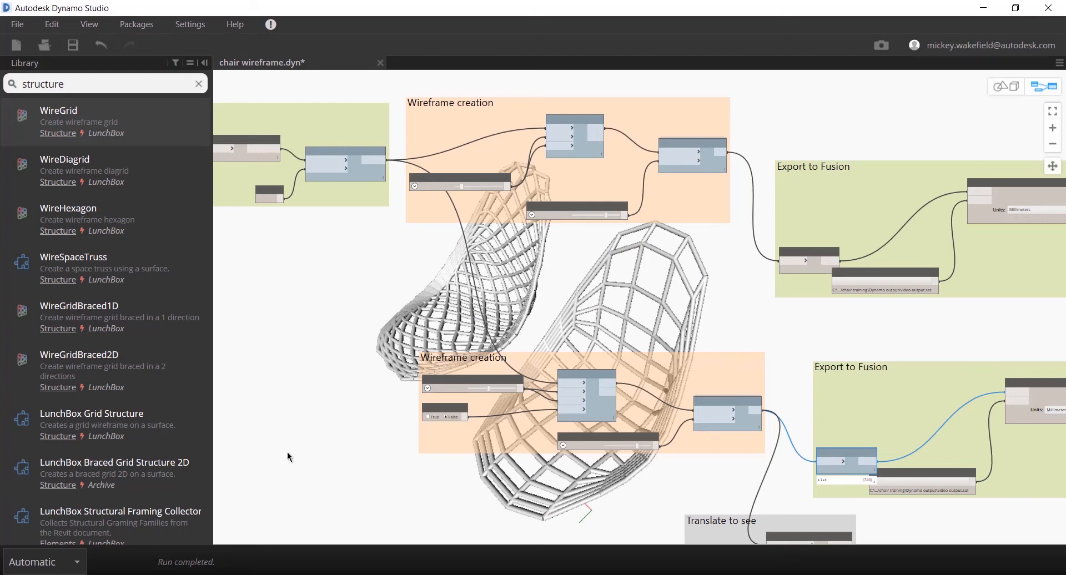
Step: Duplicate the lower Wireframe creation, Export to Fusion and Translate to see groups together
scroll(286, 447, up, 2)
scroll(286, 446, down, 5)
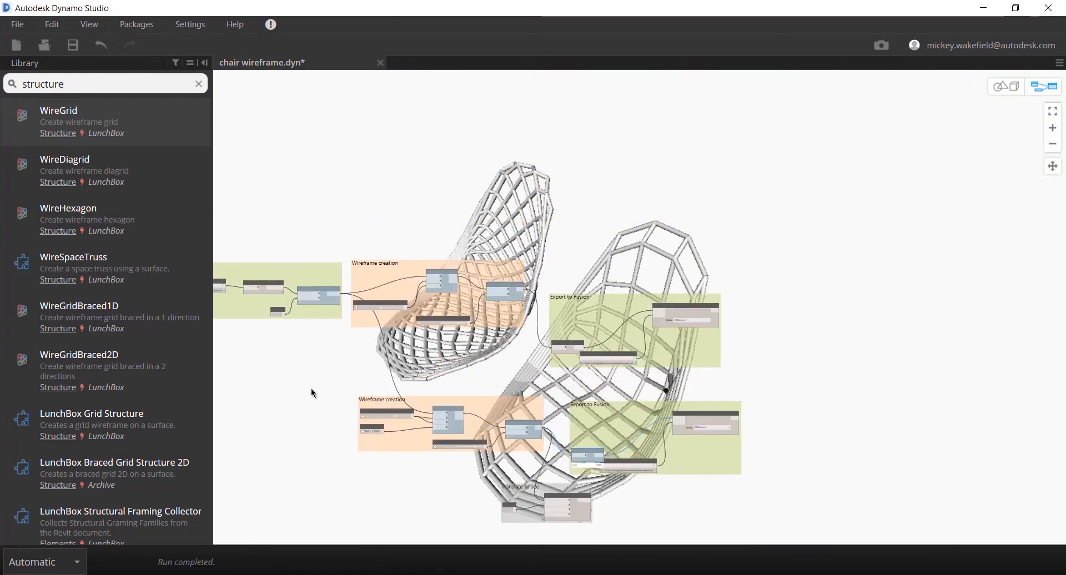
drag(542, 458, 757, 538)
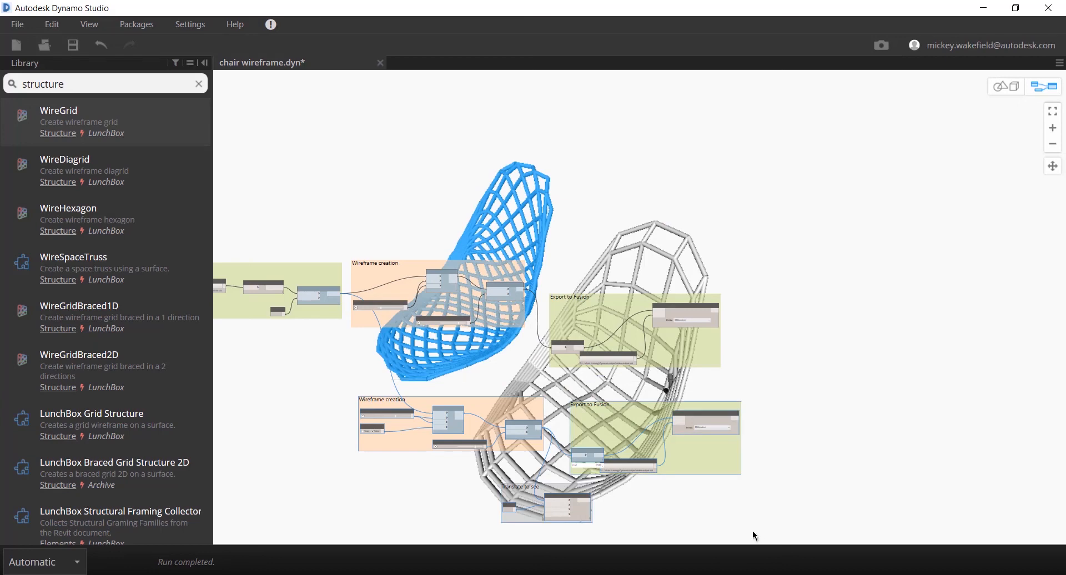
click(834, 419)
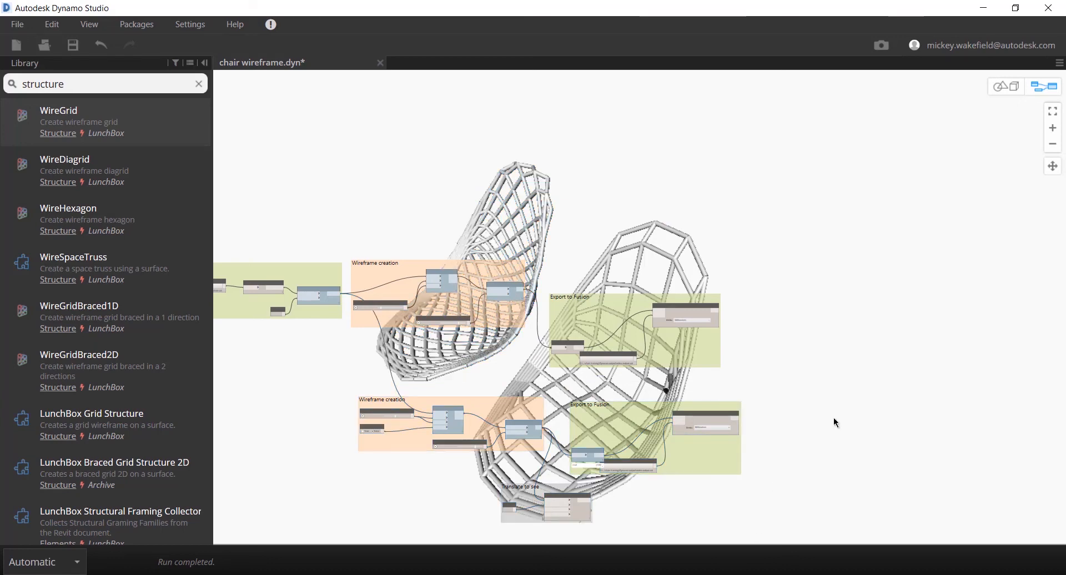
key(ctrl+v)
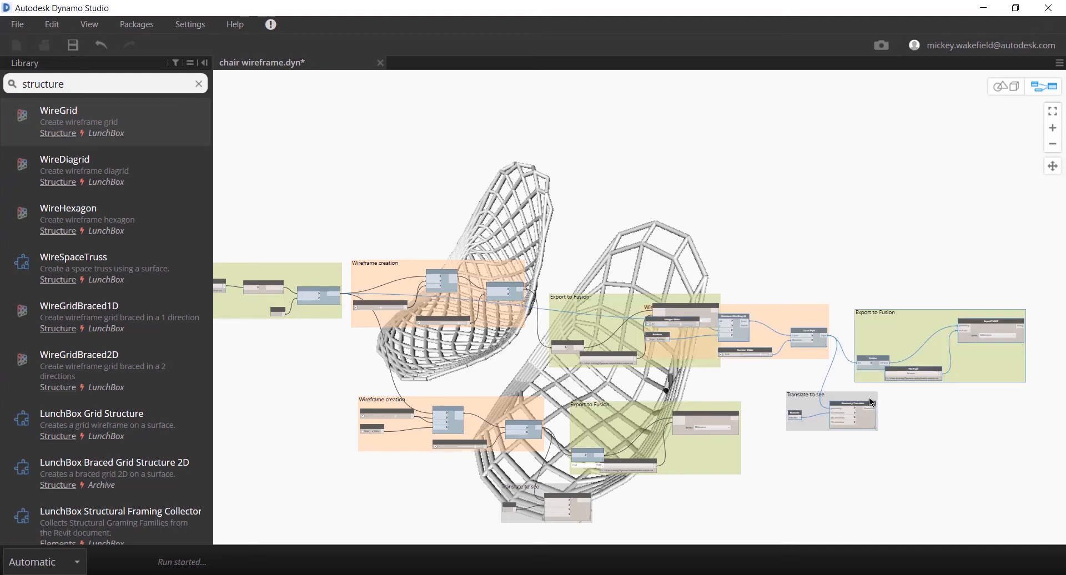
Step: Move the newly pasted wireframe, export and translate groups upward, clear of the existing groups
drag(804, 311, 796, 164)
drag(920, 322, 924, 178)
drag(858, 394, 861, 352)
drag(866, 314, 866, 289)
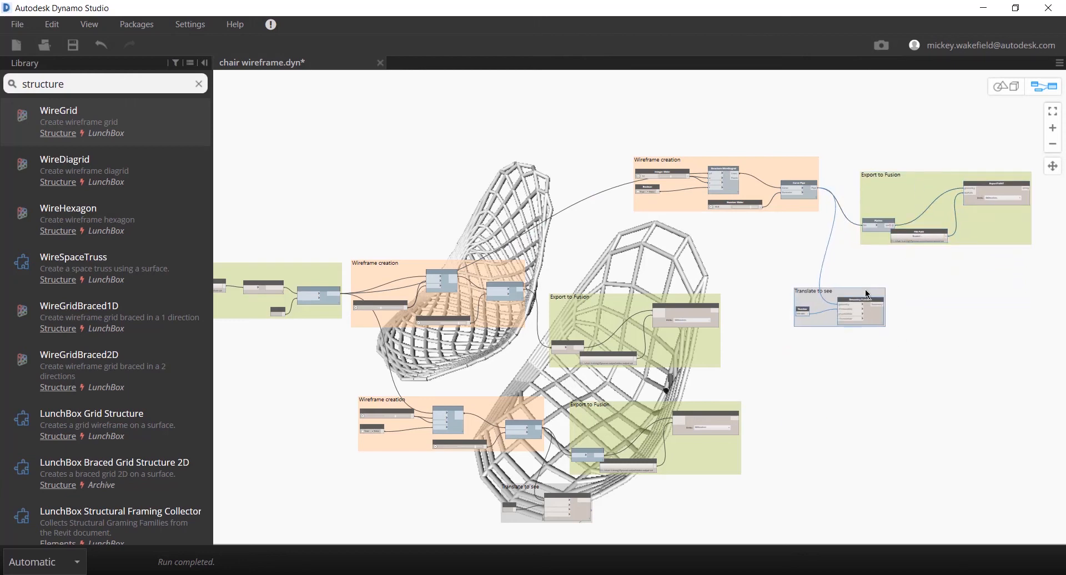
Step: Set the Number node in the new Translate to see group to -500 for the x translation
scroll(806, 314, up, 2)
scroll(806, 314, up, 3)
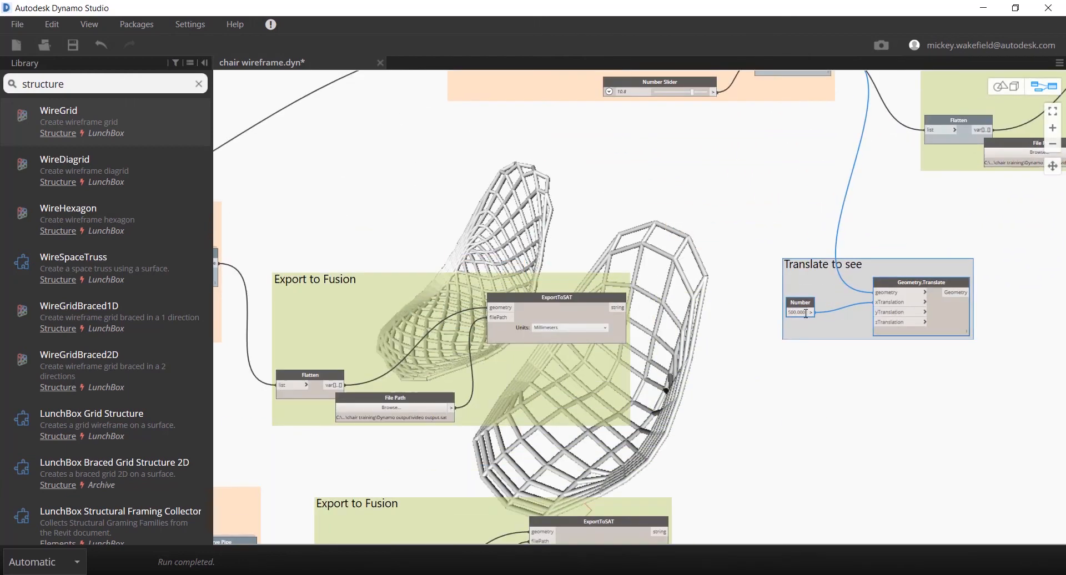
click(806, 313)
text(-500)
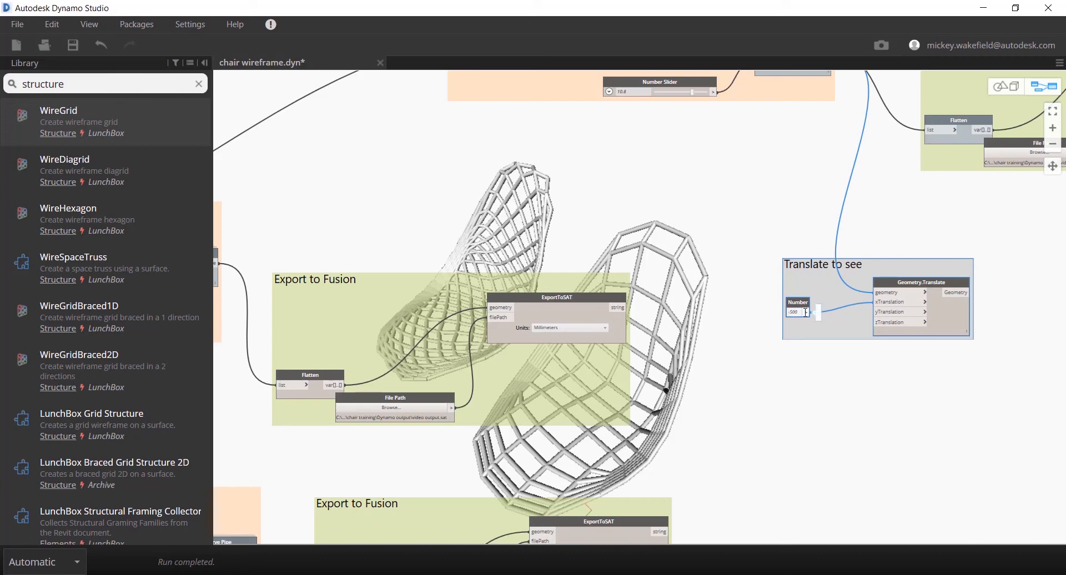
click(831, 360)
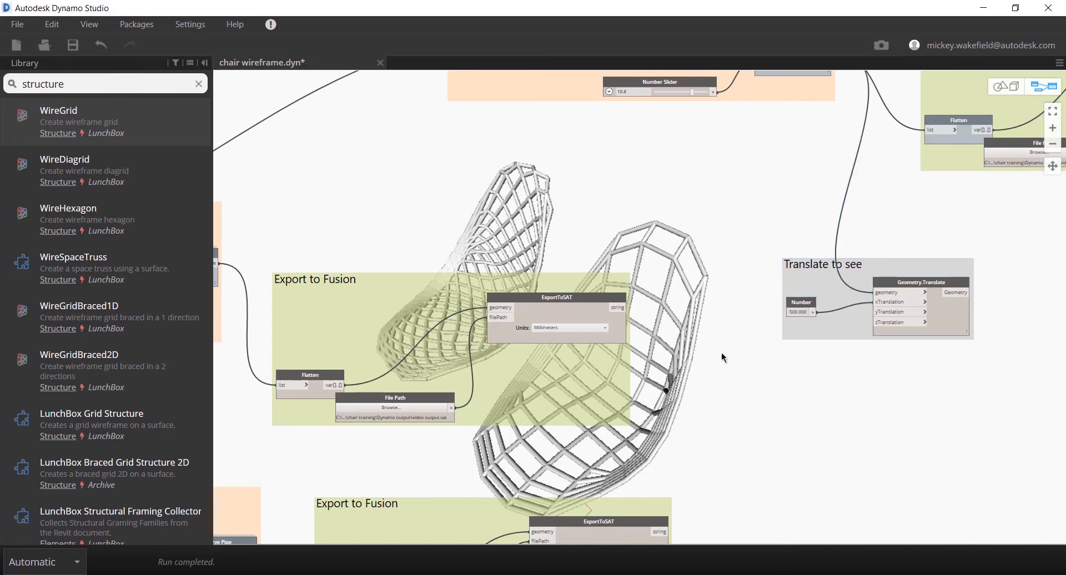
Step: Delete the Structure.WireDiagrid node from the newest Wireframe creation group
scroll(721, 285, down, 2)
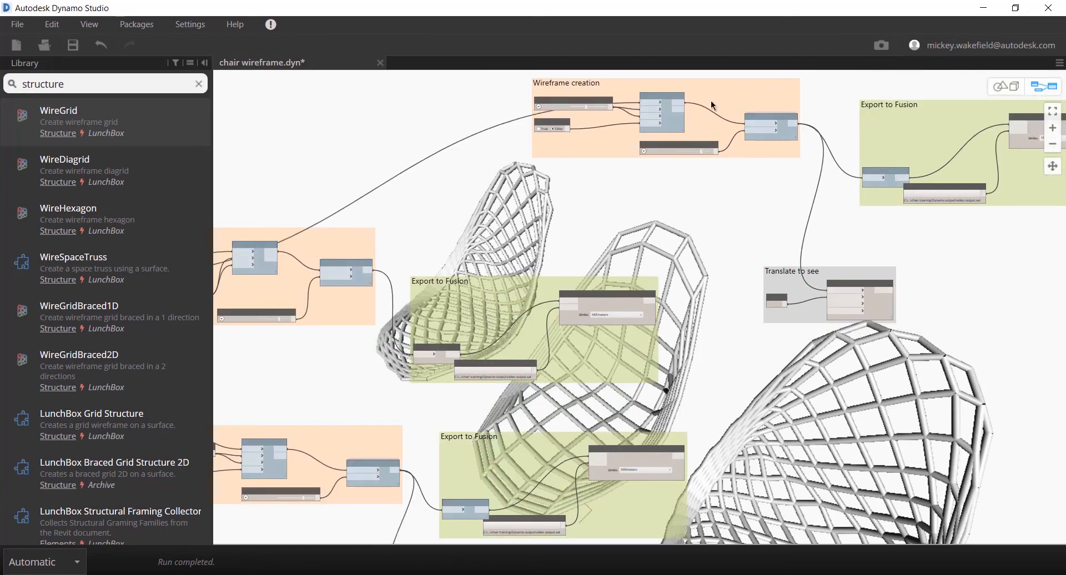
click(671, 95)
scroll(668, 92, up, 3)
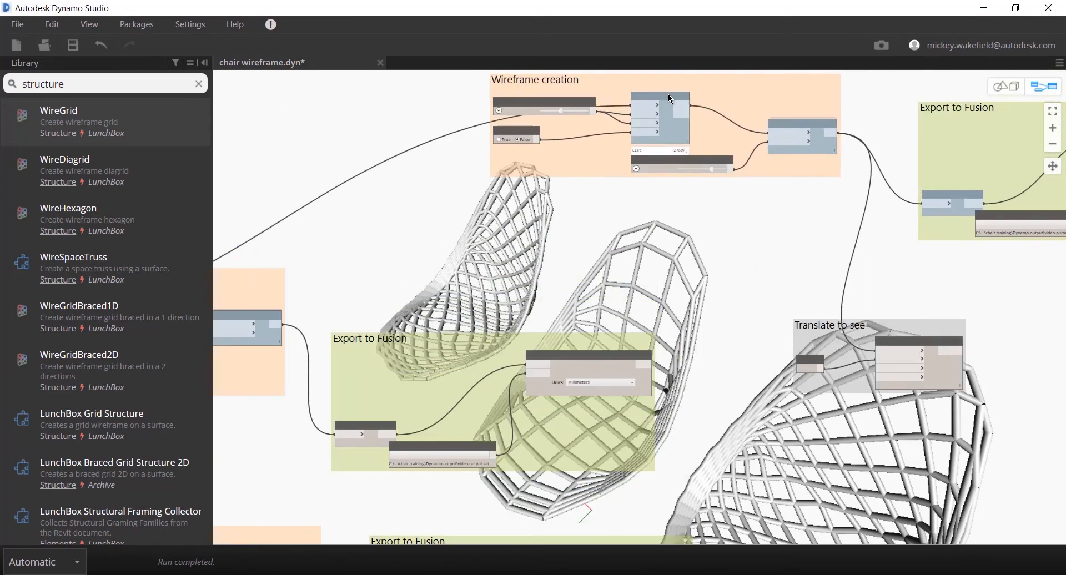
mouse_move(669, 96)
scroll(669, 99, up, 3)
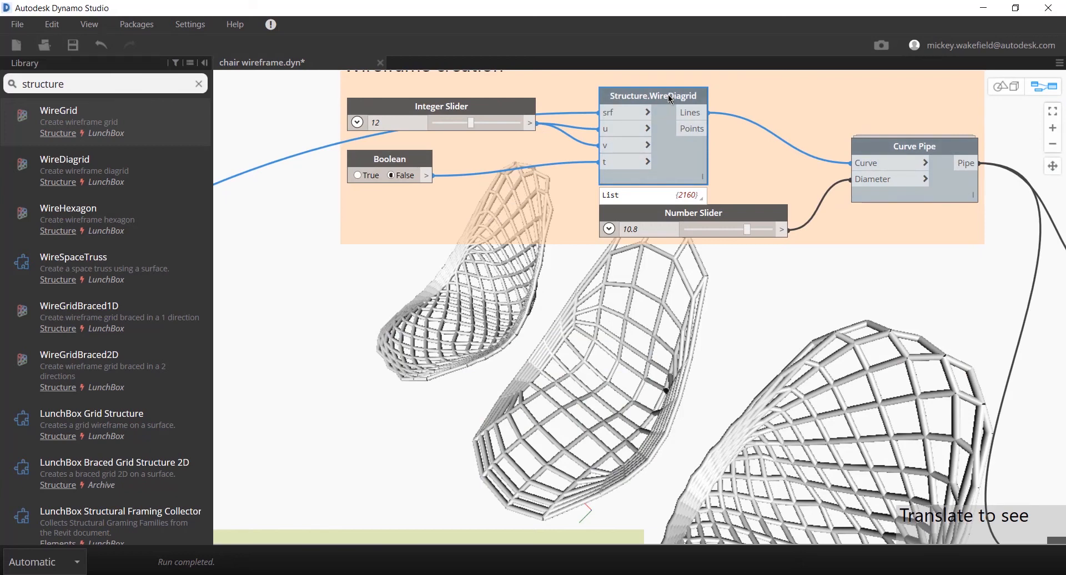
key(Delete)
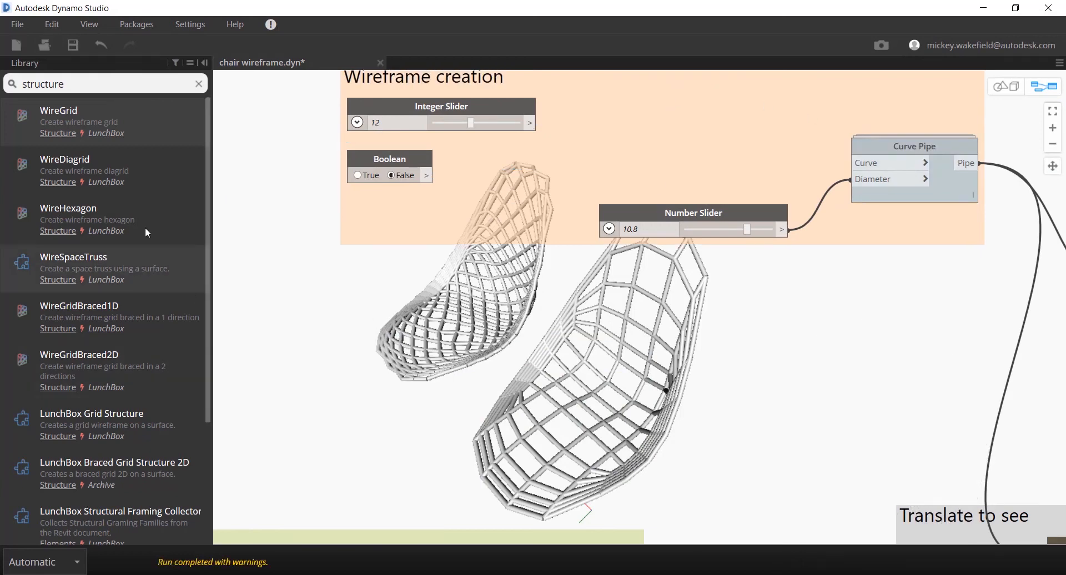
Step: Add a LunchBox WireHexagon node and place it in the newest Wireframe creation group, above the Number Slider
mouse_move(110, 237)
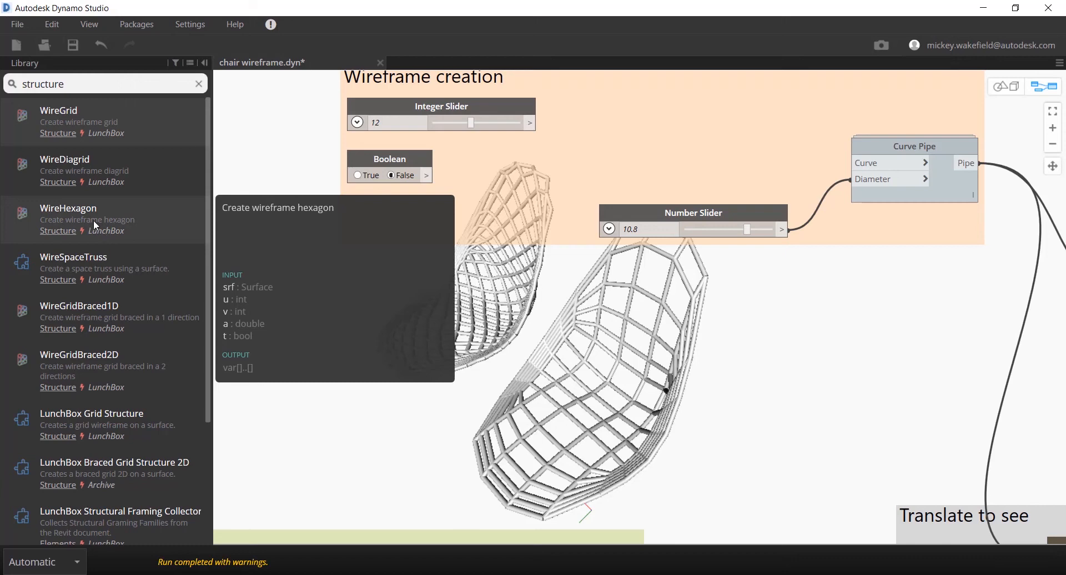
click(95, 223)
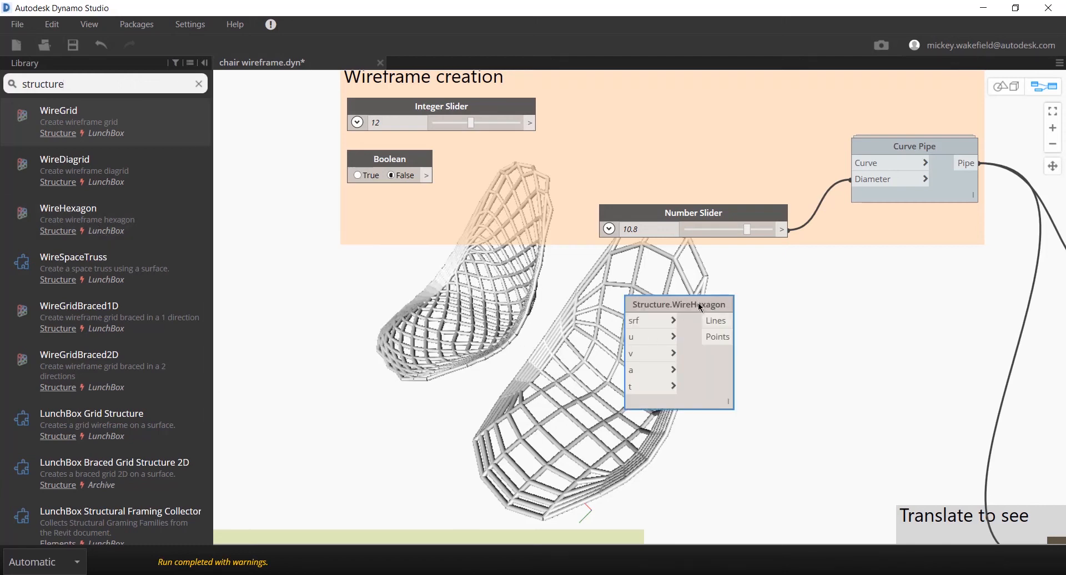
scroll(694, 305, up, 3)
scroll(692, 310, down, 5)
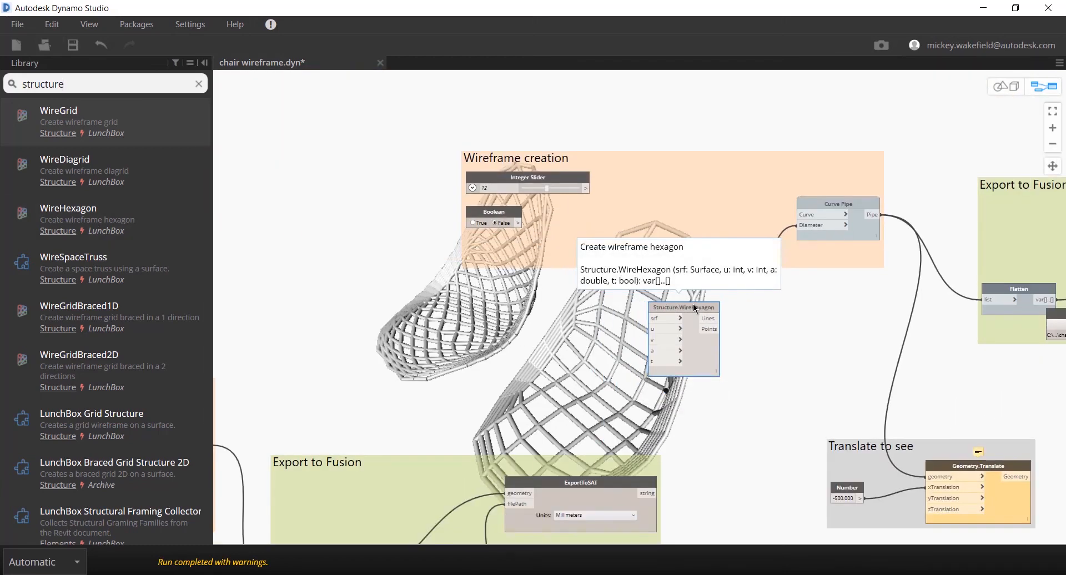
drag(693, 304, 702, 164)
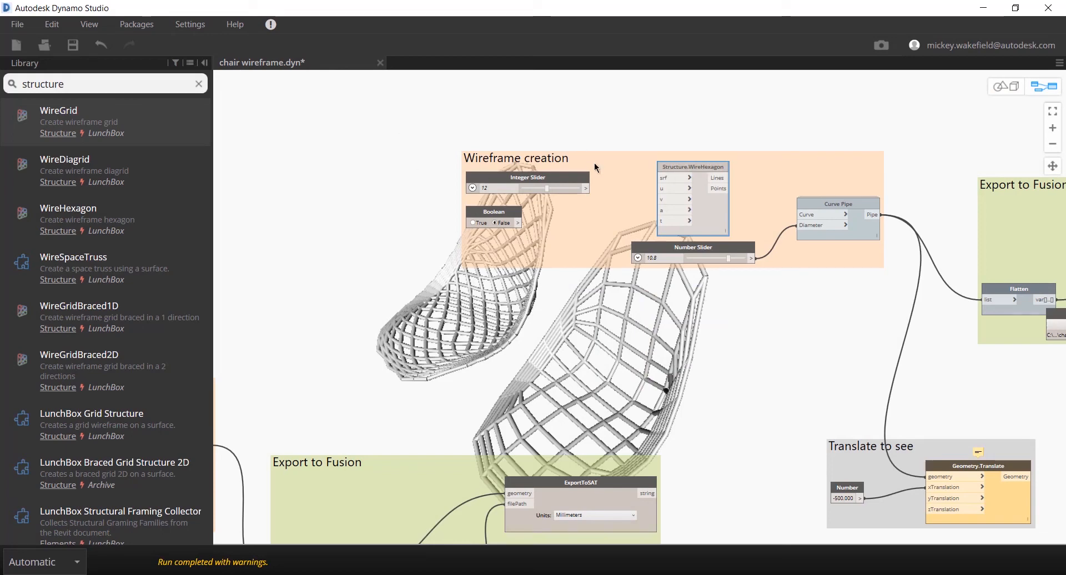
Step: Make the WireHexagon node a member of the newest Wireframe creation group
drag(430, 127, 897, 285)
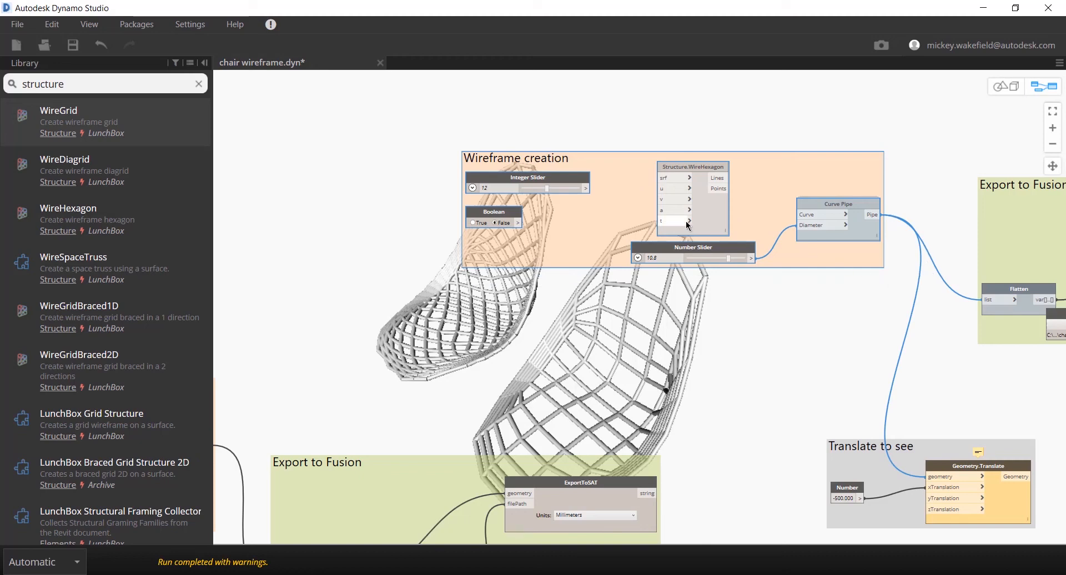
right_click(723, 213)
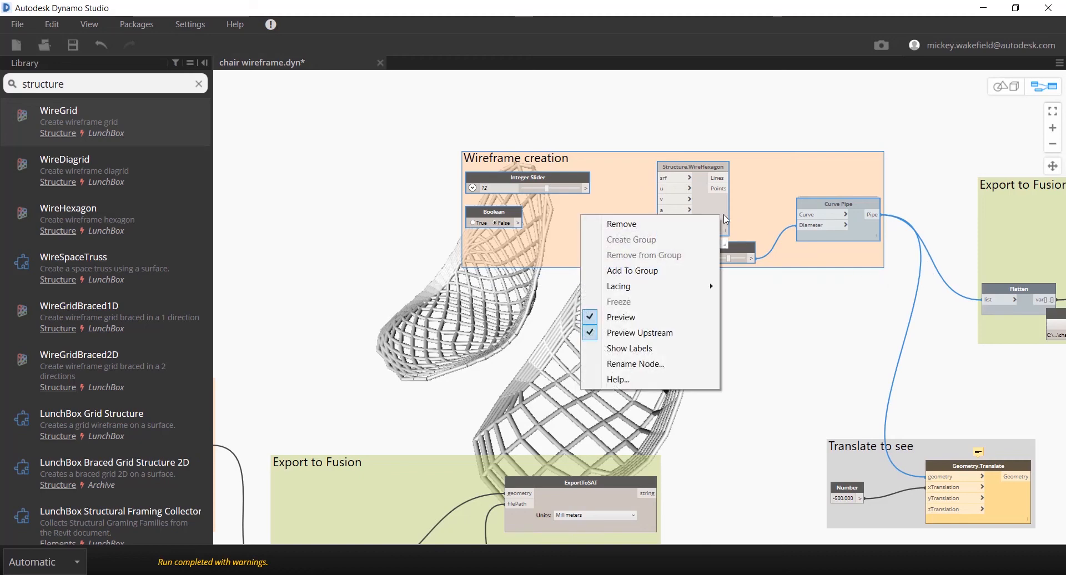
click(659, 270)
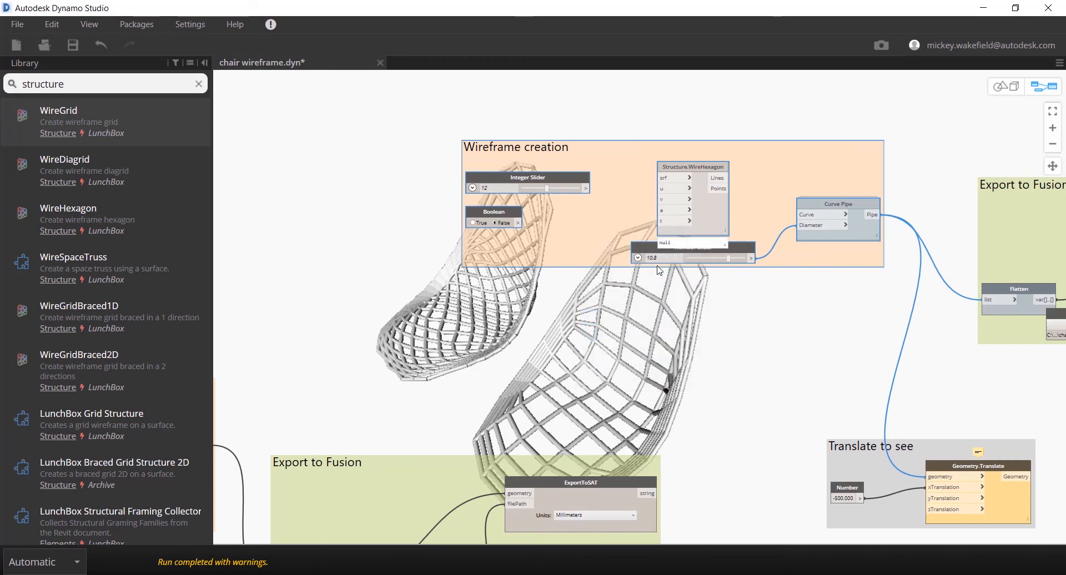
Step: Connect the Integer Slider to the u and v inputs of WireHexagon and the Boolean to its t input
click(587, 188)
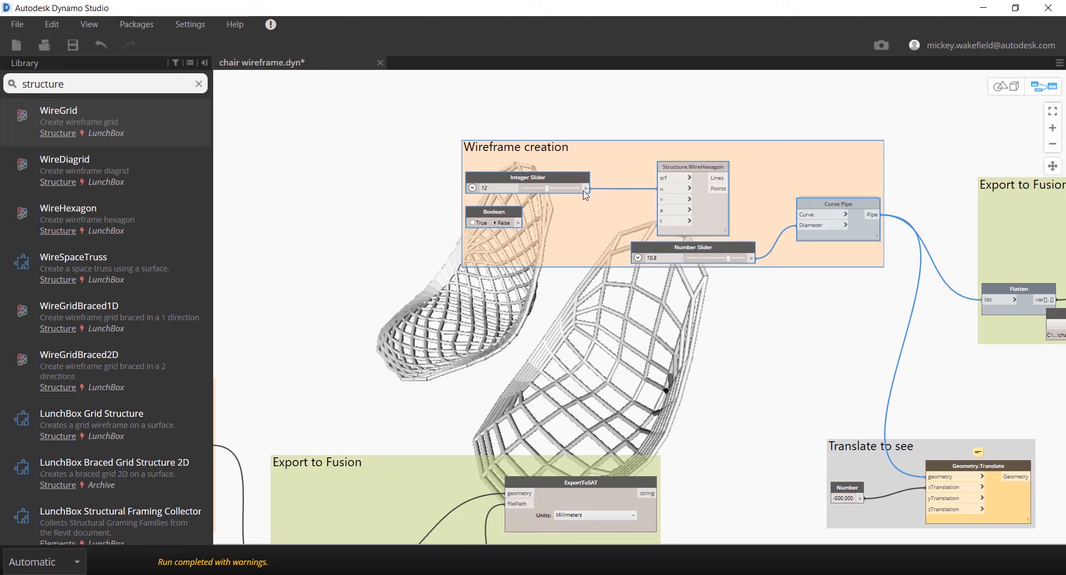
click(663, 199)
click(518, 223)
click(667, 221)
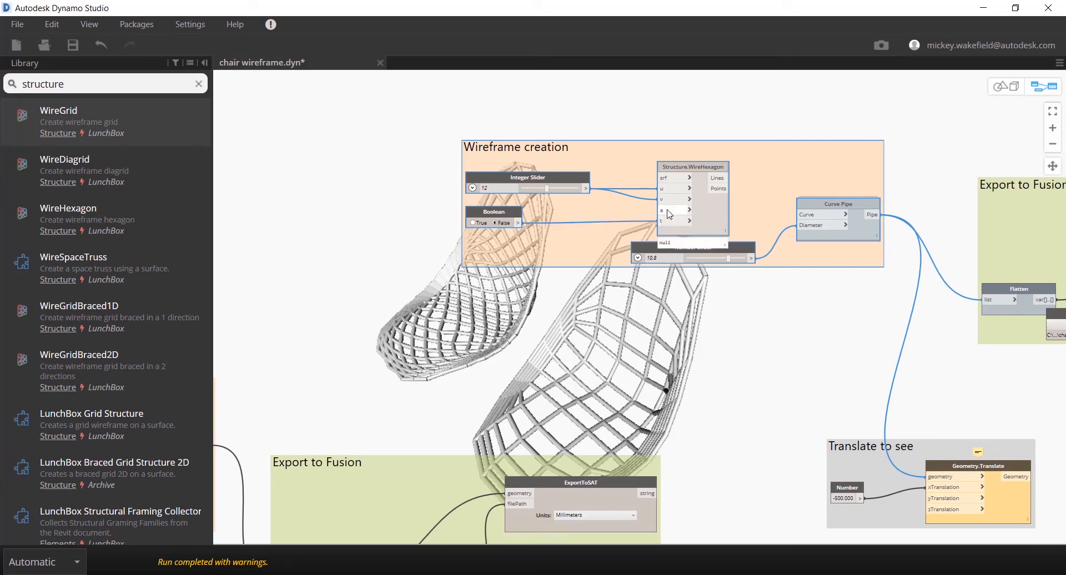
Step: Add a Number Slider below the Integer Slider, connect it to WireHexagon's a input, and shift the Boolean beneath it
right_click(364, 208)
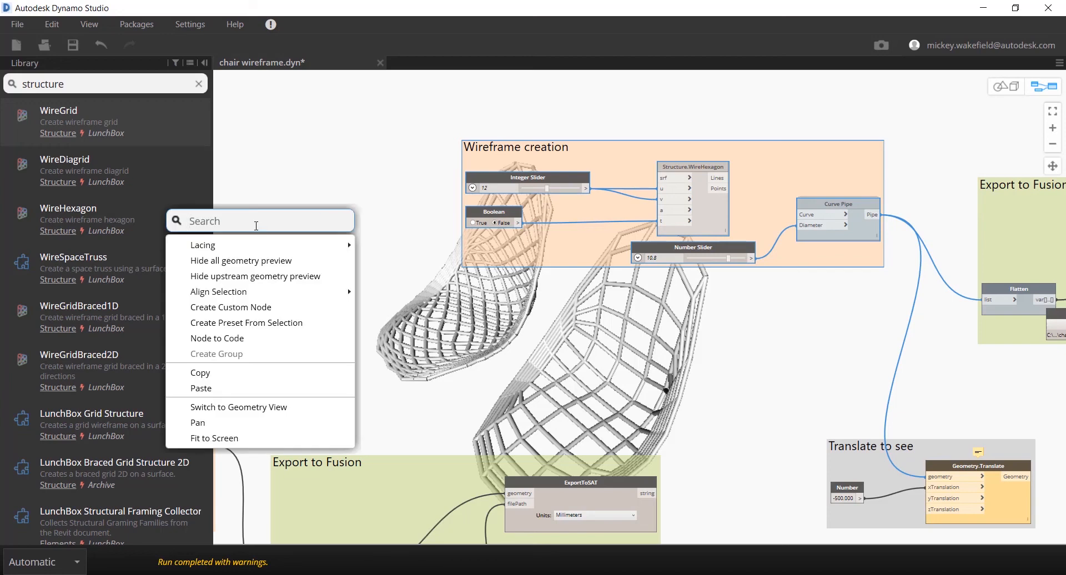
text(nu)
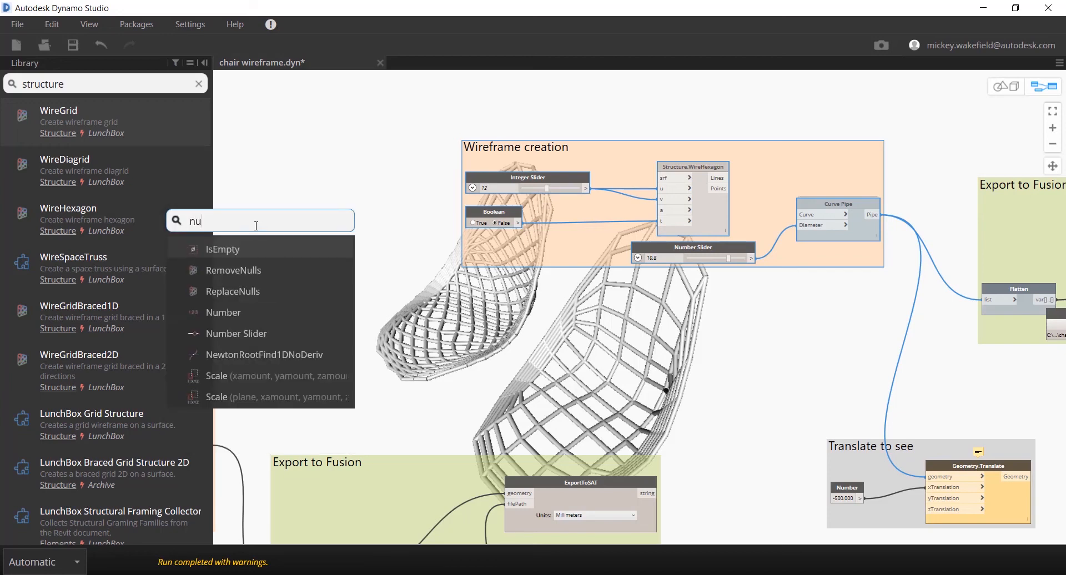
text(mber)
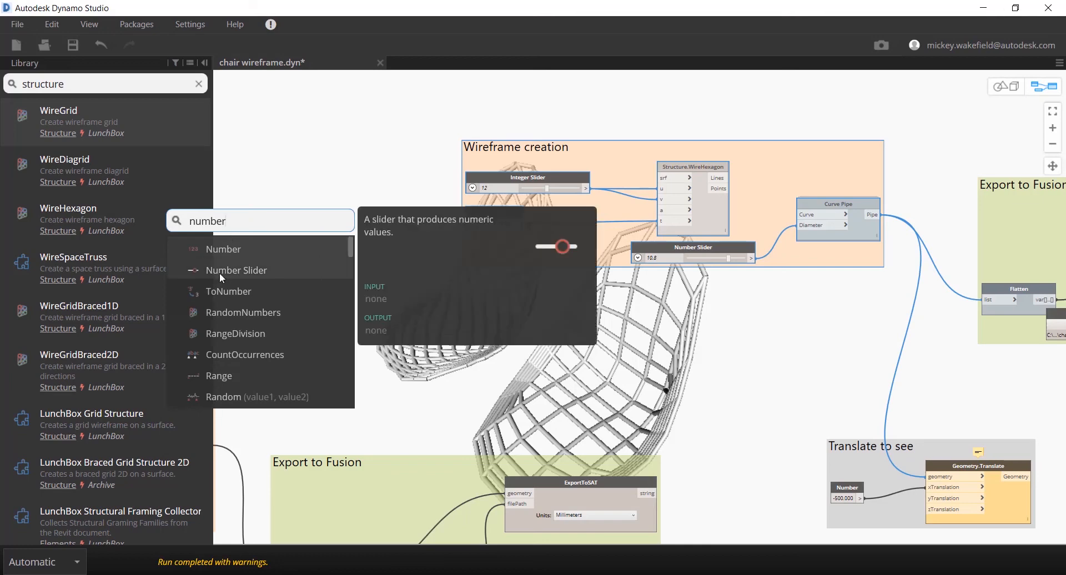
click(219, 272)
drag(264, 280, 662, 211)
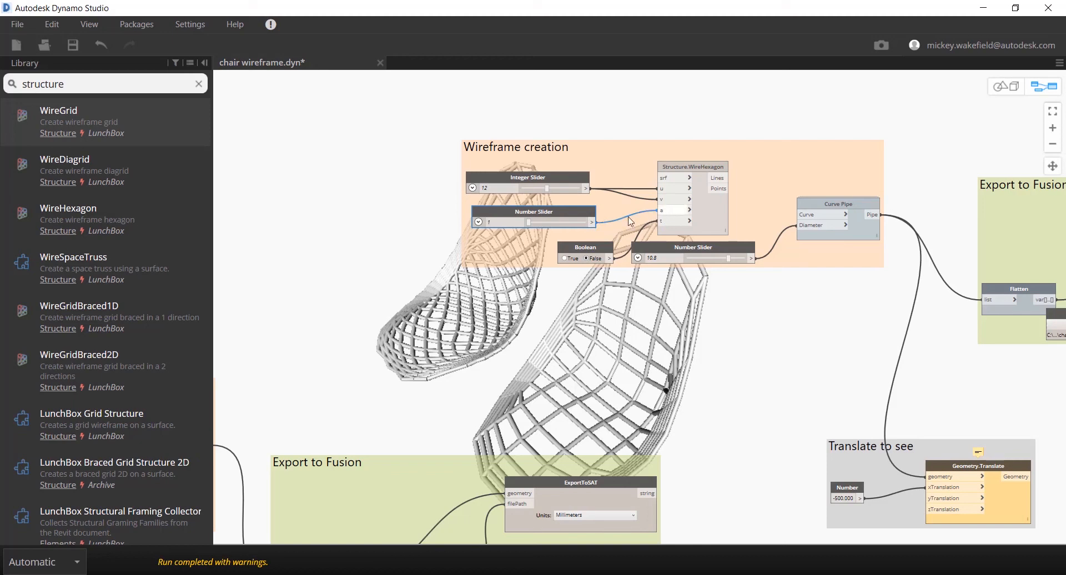
drag(437, 134, 922, 302)
right_click(609, 211)
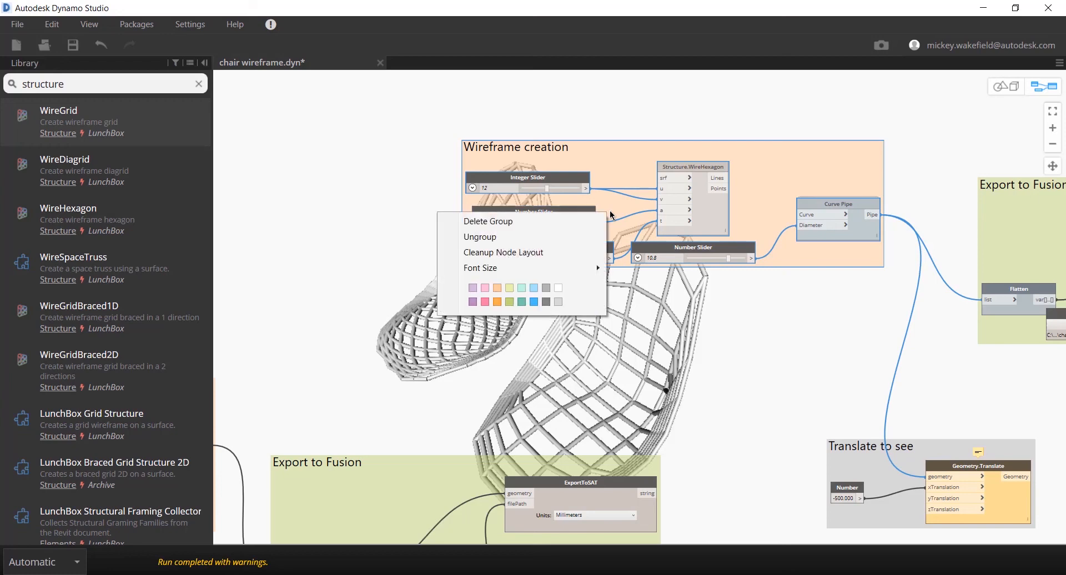
click(437, 157)
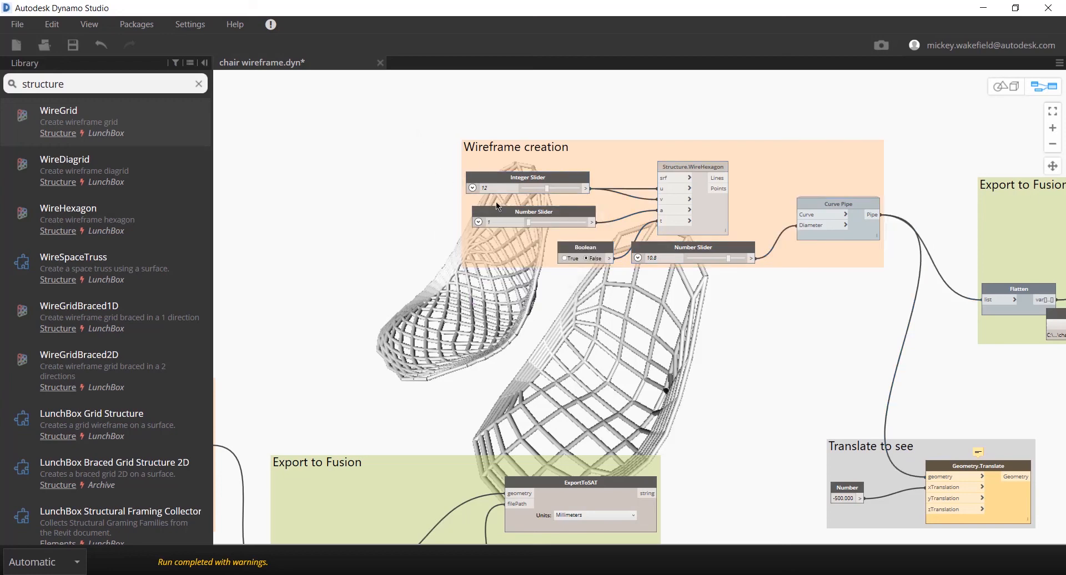
Step: Add the new nodes to the newest Wireframe creation group and clean up that group's node layout
drag(451, 148, 892, 294)
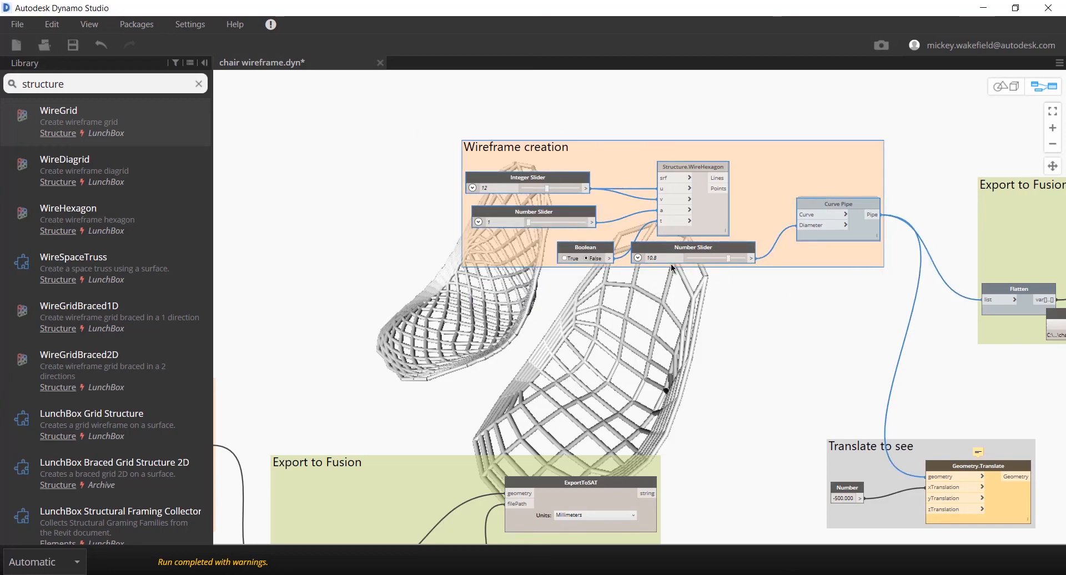
right_click(568, 213)
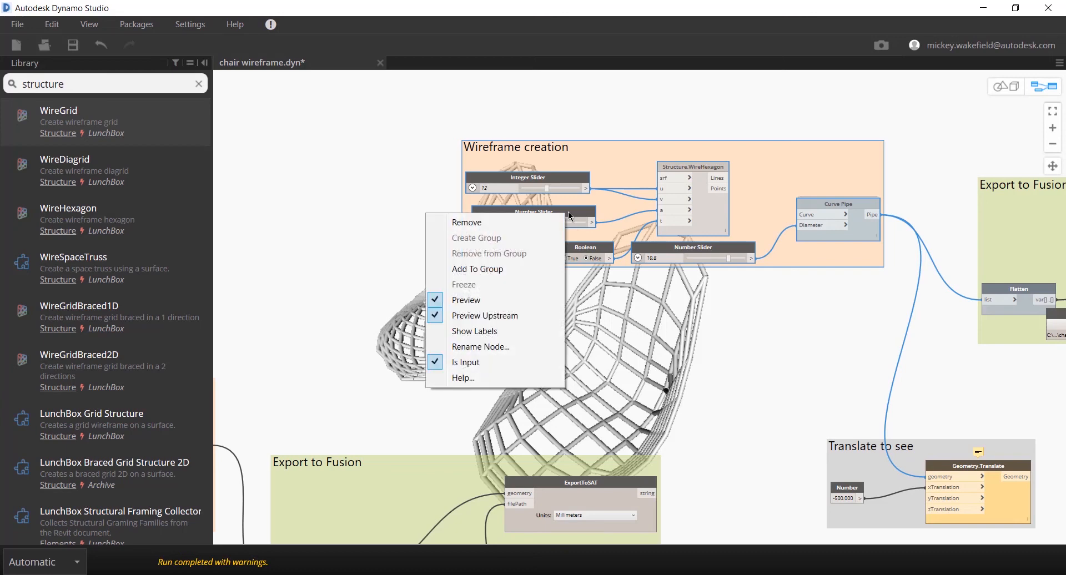
click(509, 270)
right_click(773, 148)
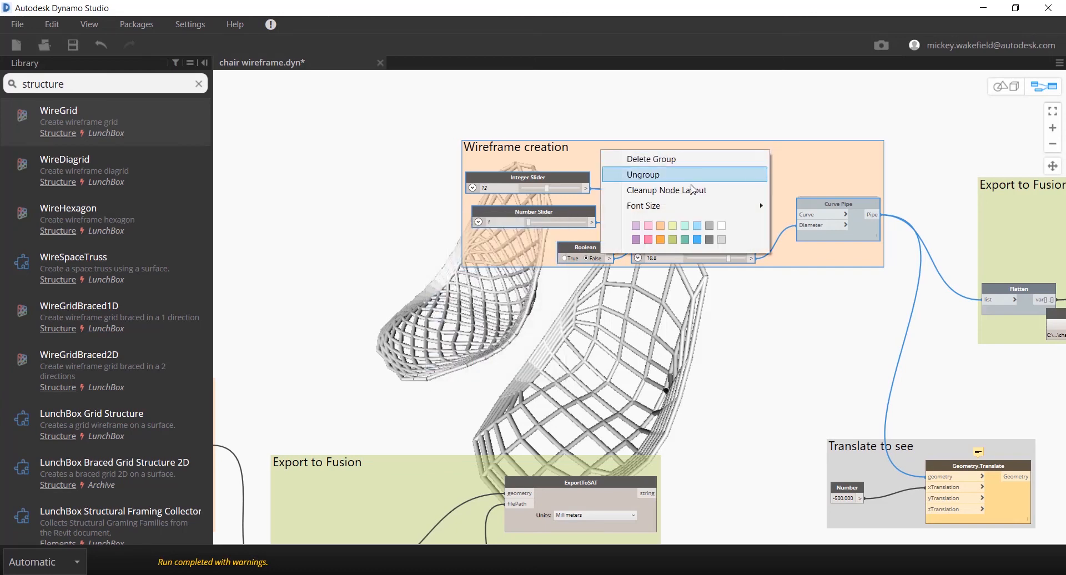
click(721, 190)
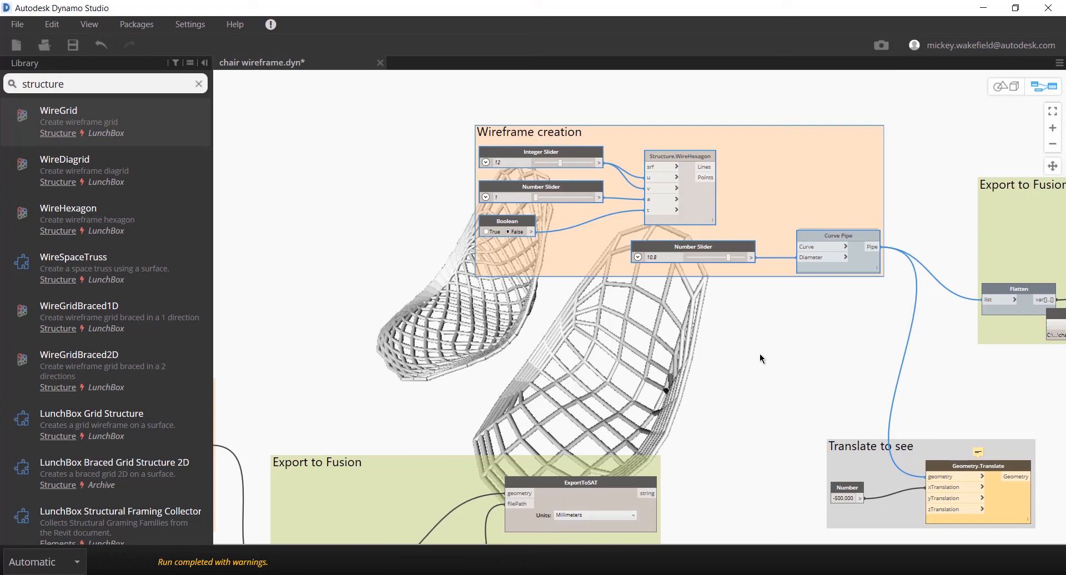
Step: Connect the Lines output of WireHexagon to the Curve input of Curve Pipe
drag(717, 167, 805, 251)
click(806, 251)
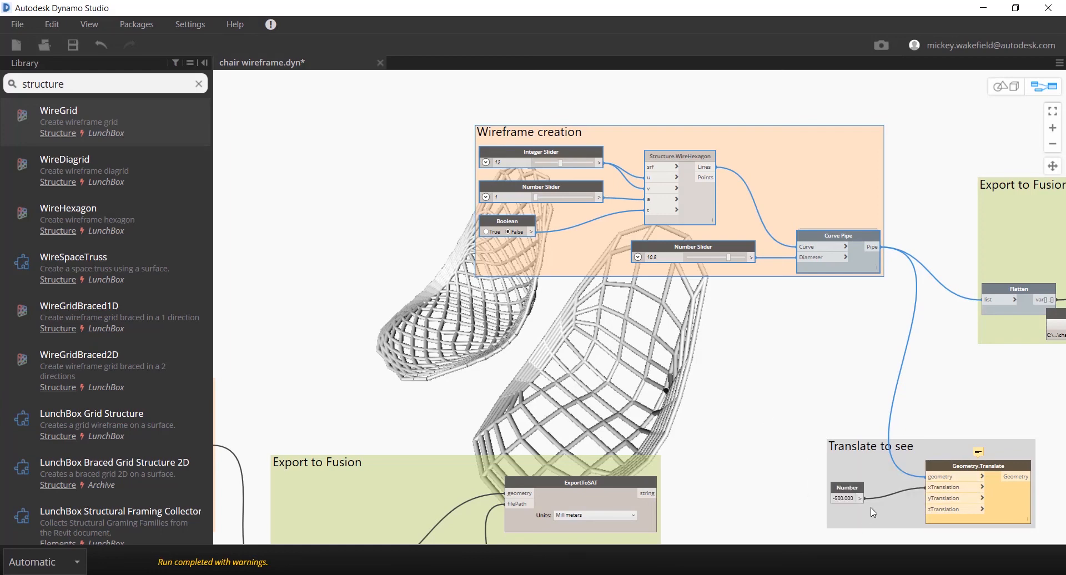
click(954, 491)
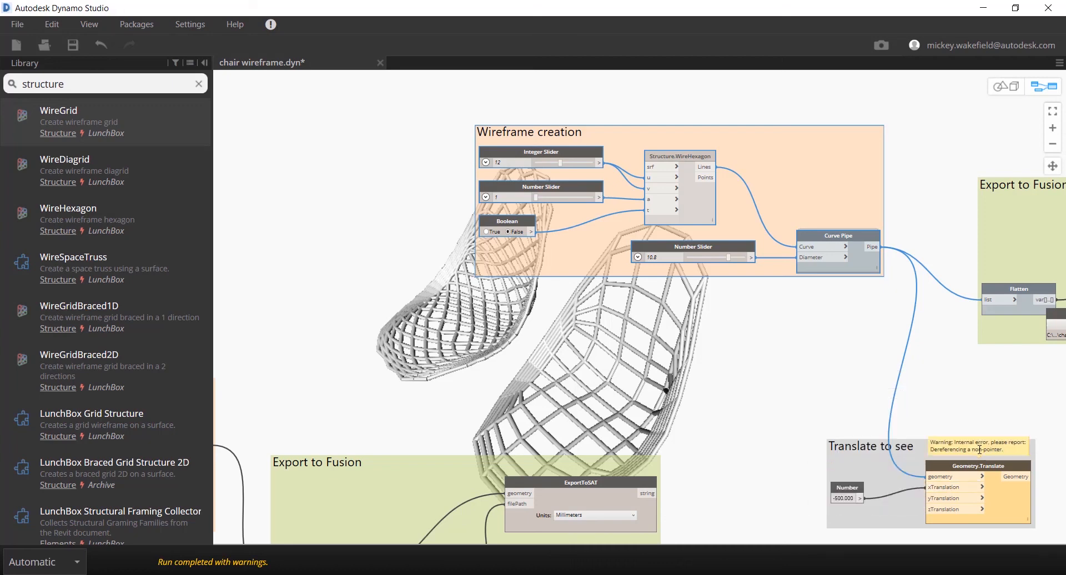
Step: Set the newest Translate to see group's xTranslation number to 1000 and move the group up closer to Curve Pipe
double_click(848, 499)
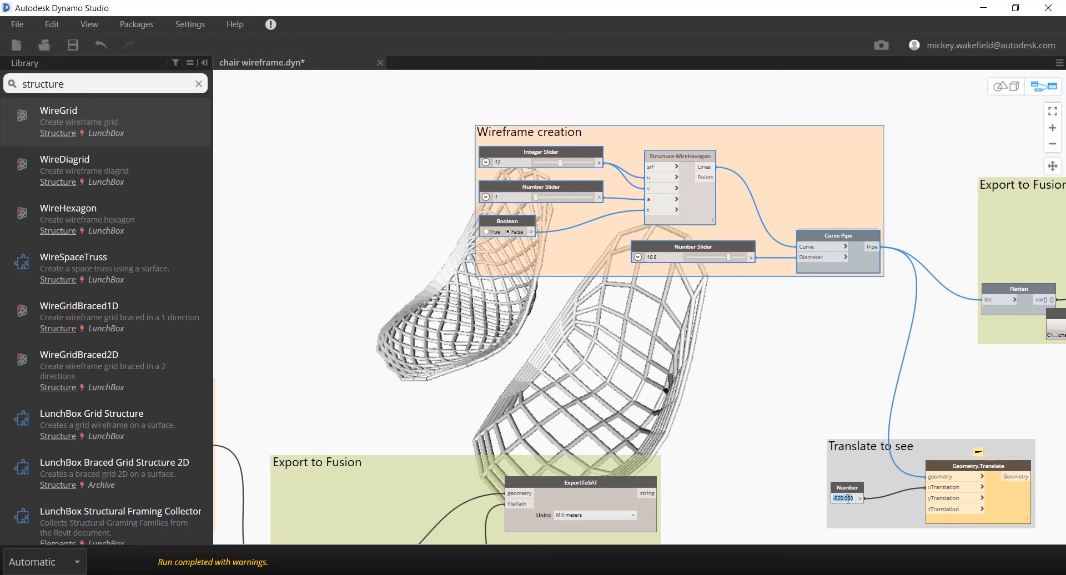
text(1)
key(Return)
mouse_move(979, 451)
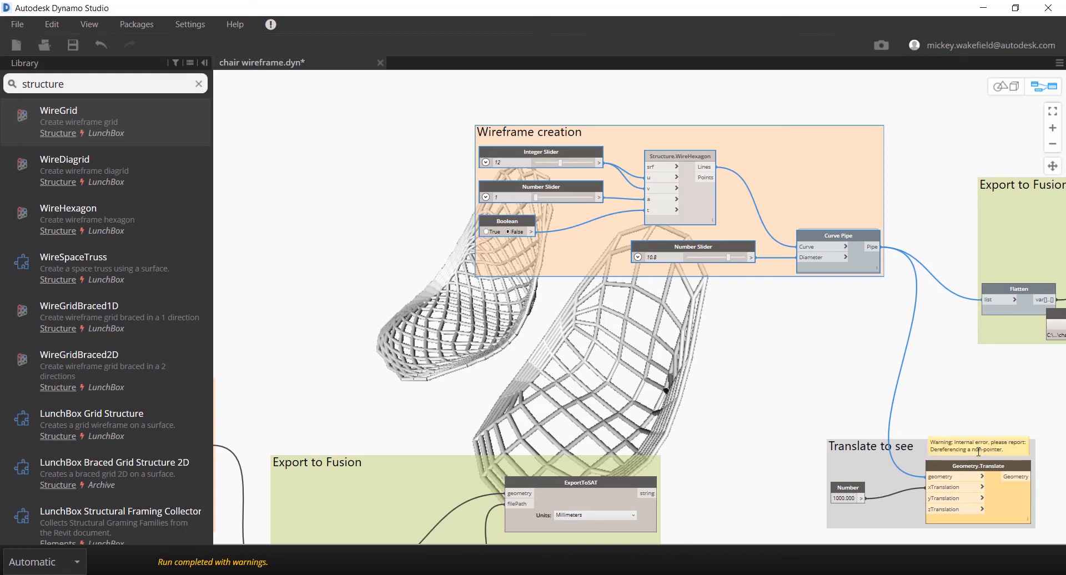
drag(942, 447, 959, 377)
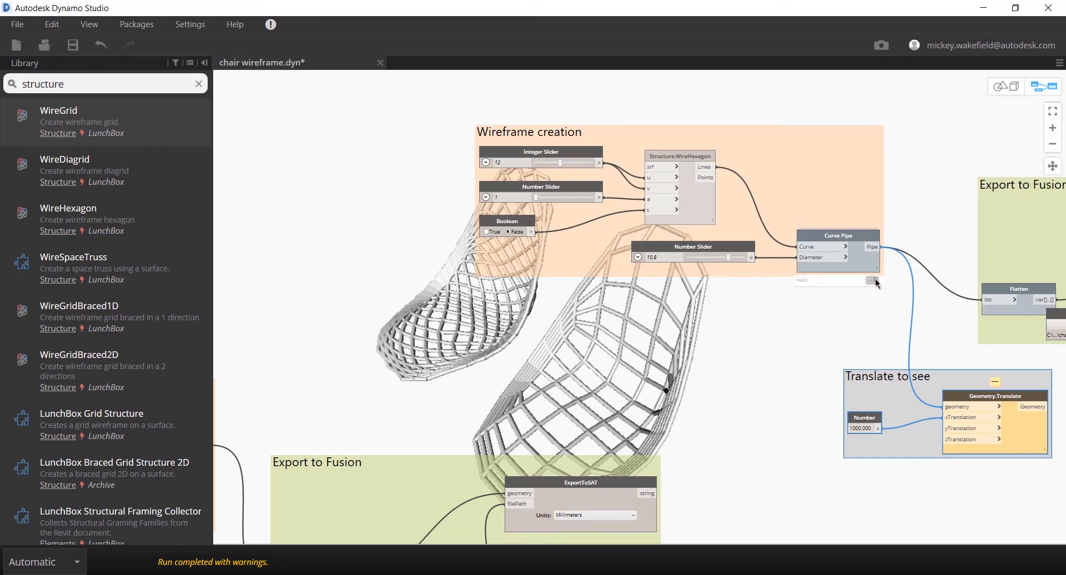
Step: Connect the chair surface output that feeds the other wireframe nodes to WireHexagon's srf input
scroll(600, 314, down, 5)
scroll(480, 412, down, 3)
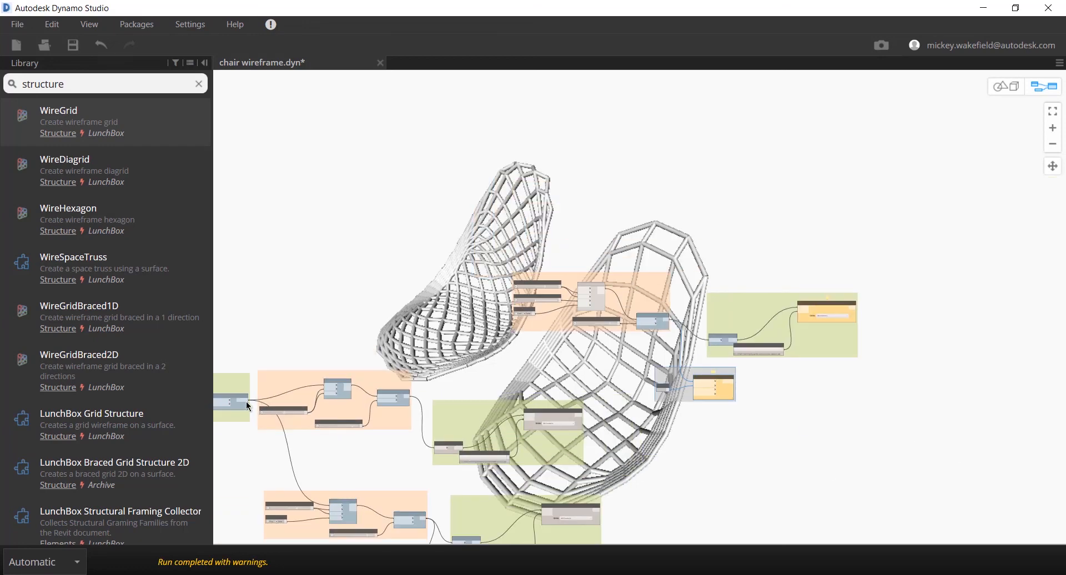
click(586, 294)
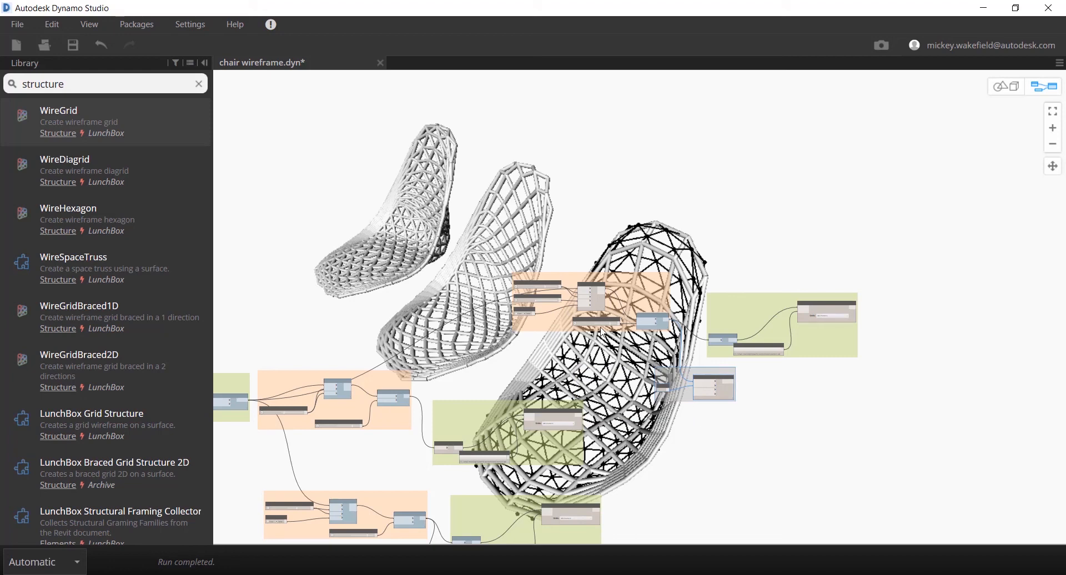
Step: Turn off the geometry preview of the WireHexagon node
click(602, 305)
right_click(599, 302)
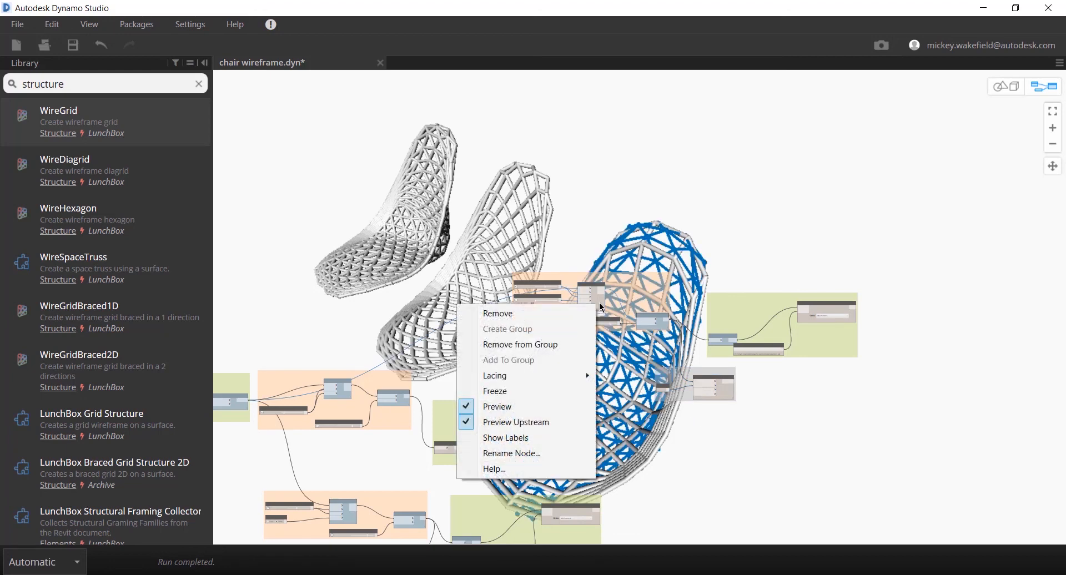
click(523, 405)
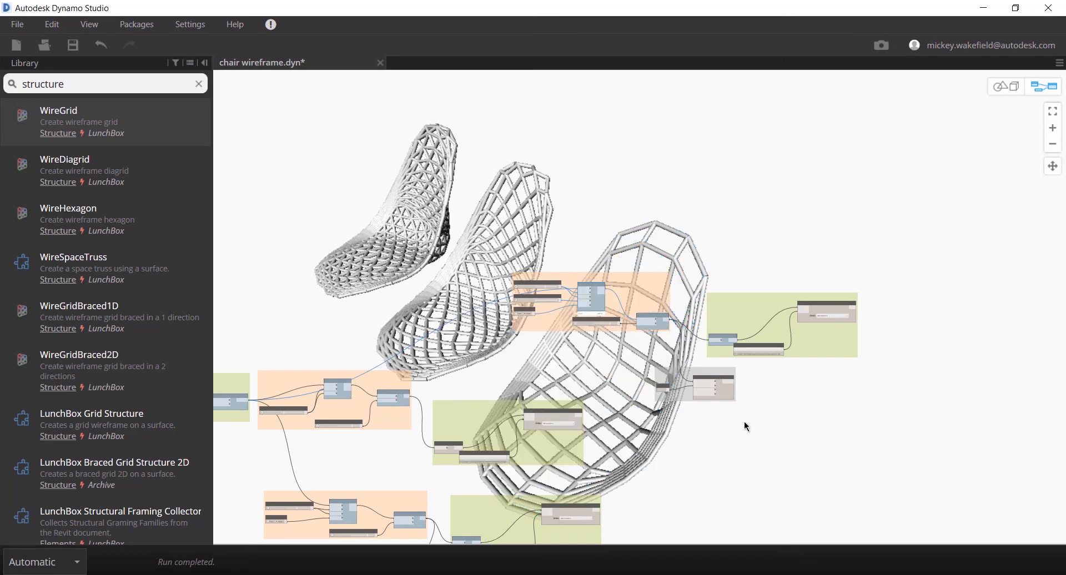
Step: Look over the three chair wireframes beside the node graph and switch to 3D preview navigation
scroll(795, 368, up, 2)
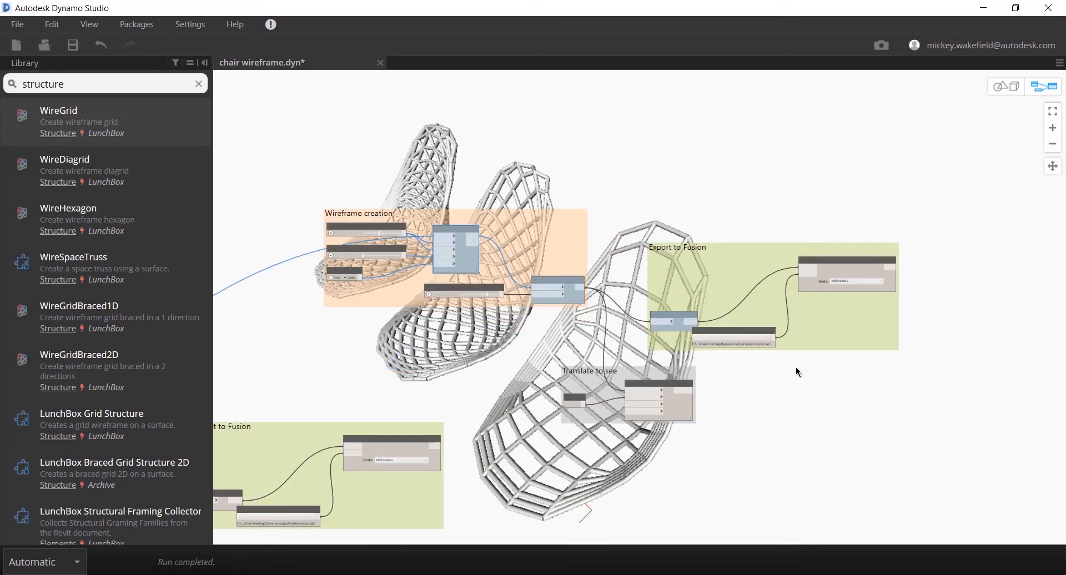
scroll(795, 367, down, 3)
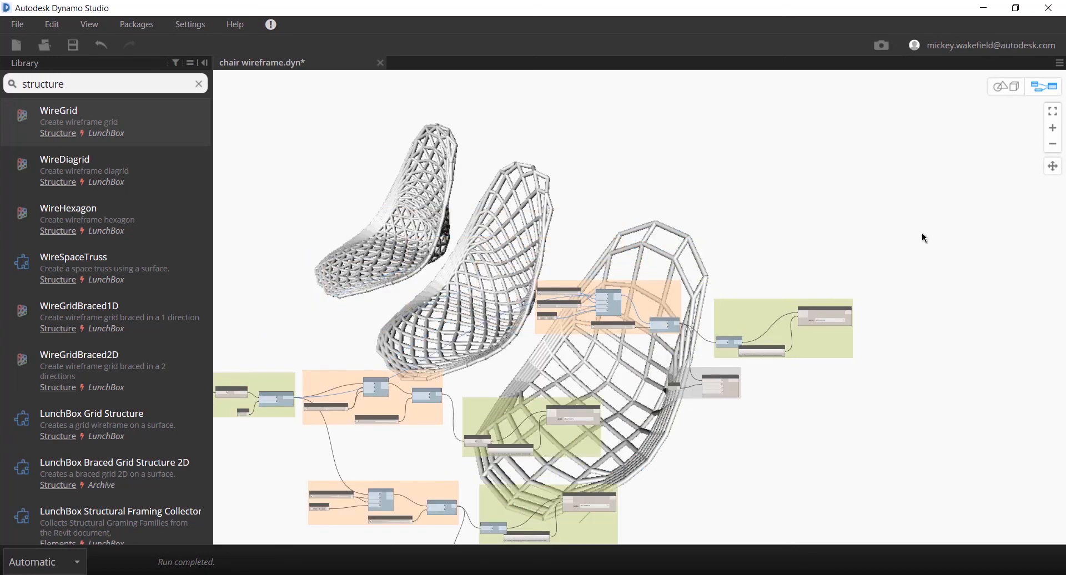
click(1007, 87)
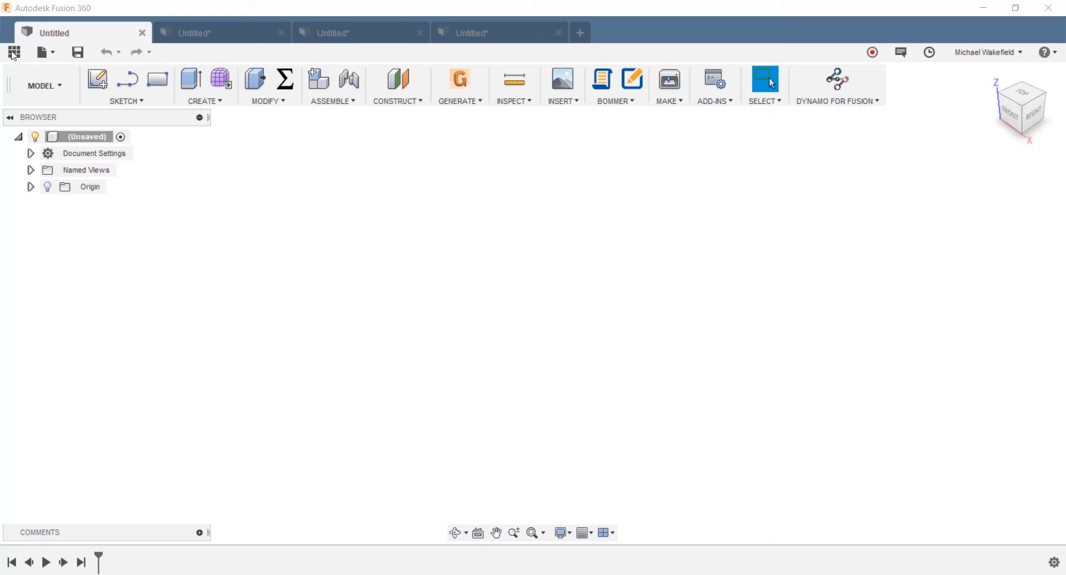
Step: In Fusion 360, check which exported SAT files in the Dynamo output folder can start a new design, without opening one
click(46, 48)
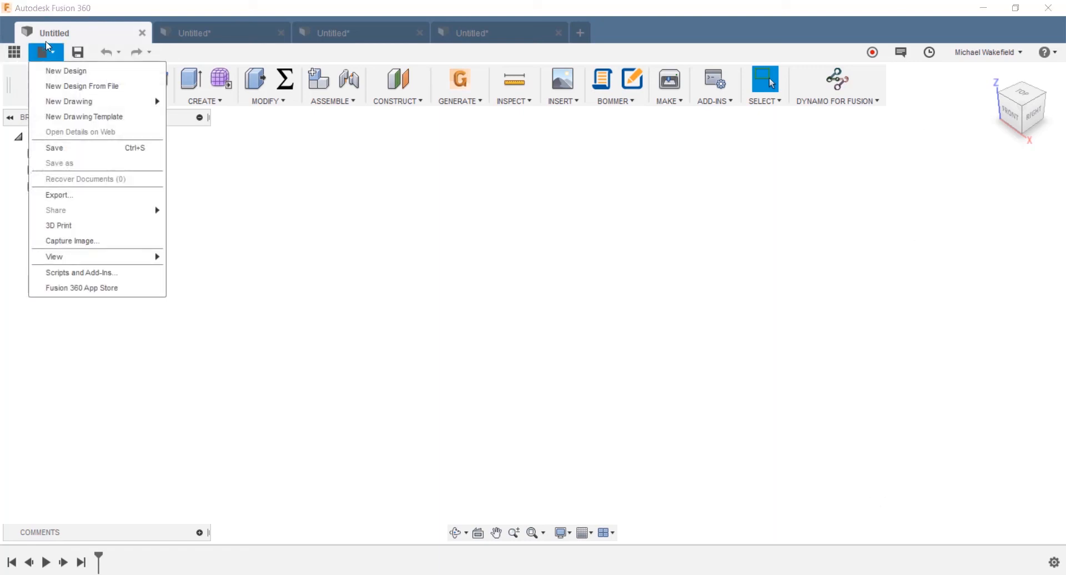
click(97, 86)
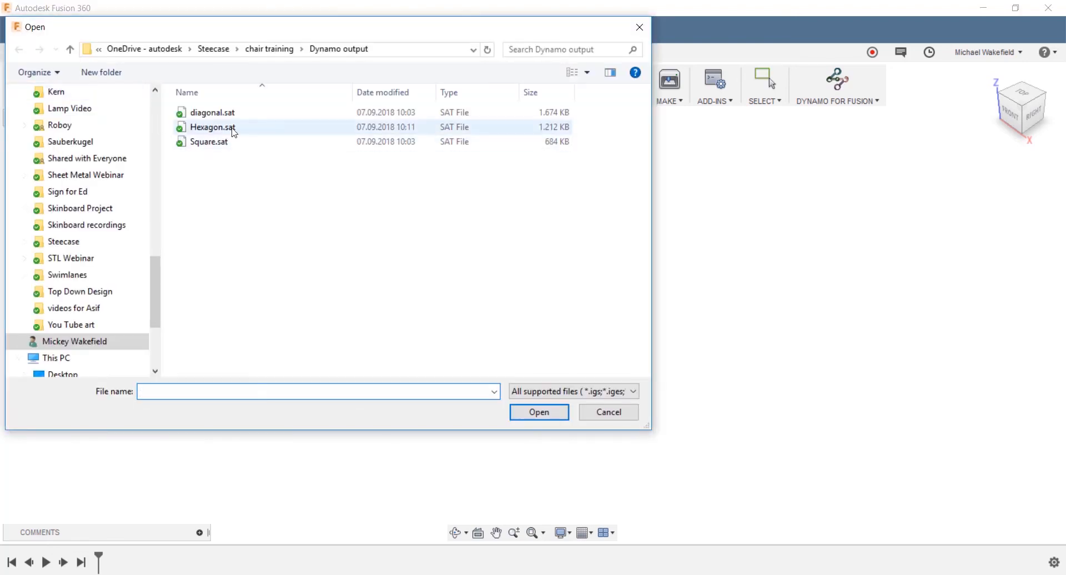
click(622, 413)
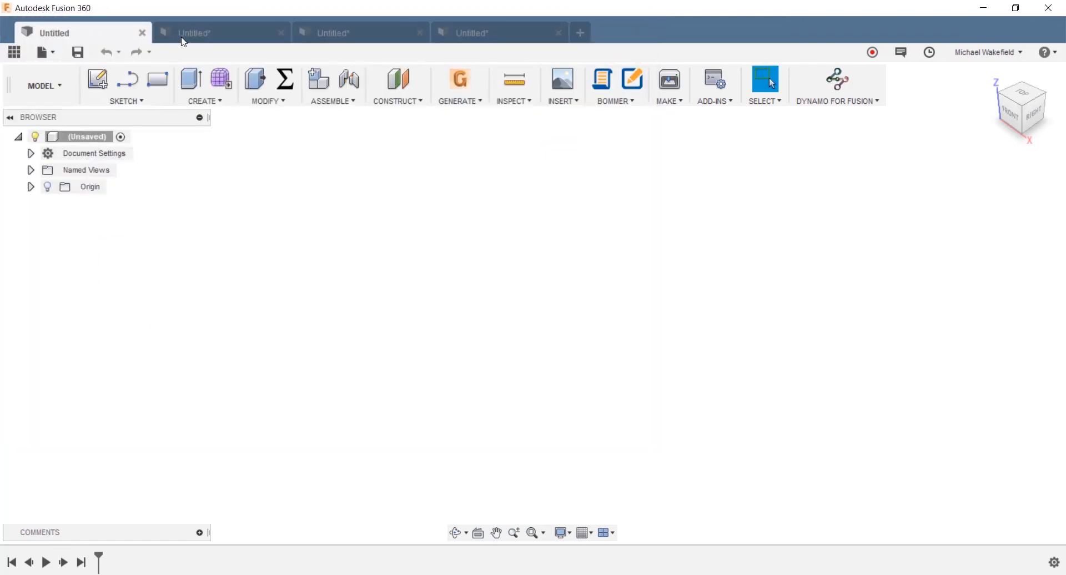
Step: Review the imported Square, diagonal and Hexagon chair designs, and examine the list of bodies in the Hexagon design
click(184, 39)
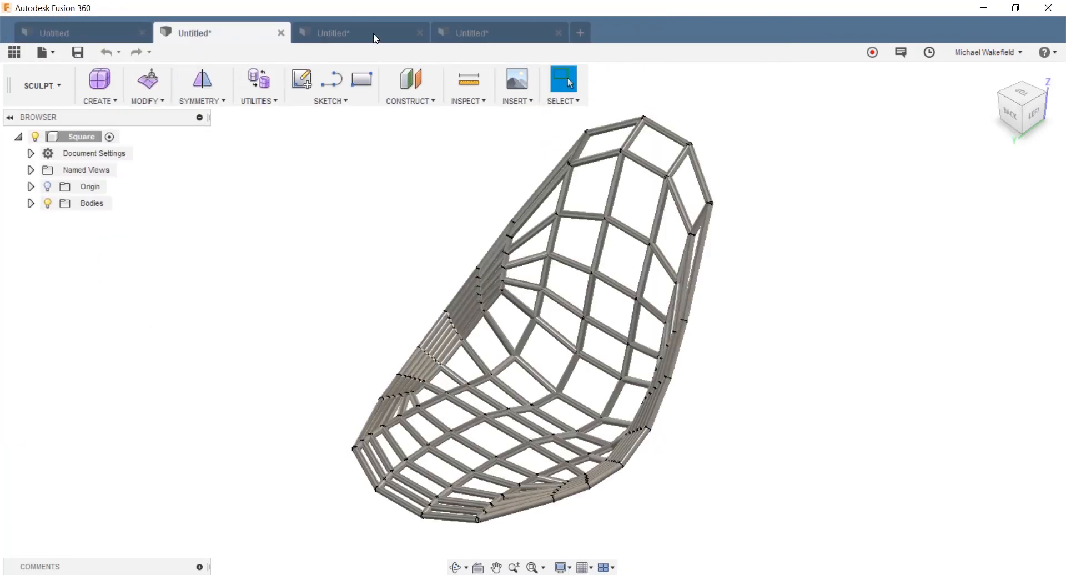
click(301, 32)
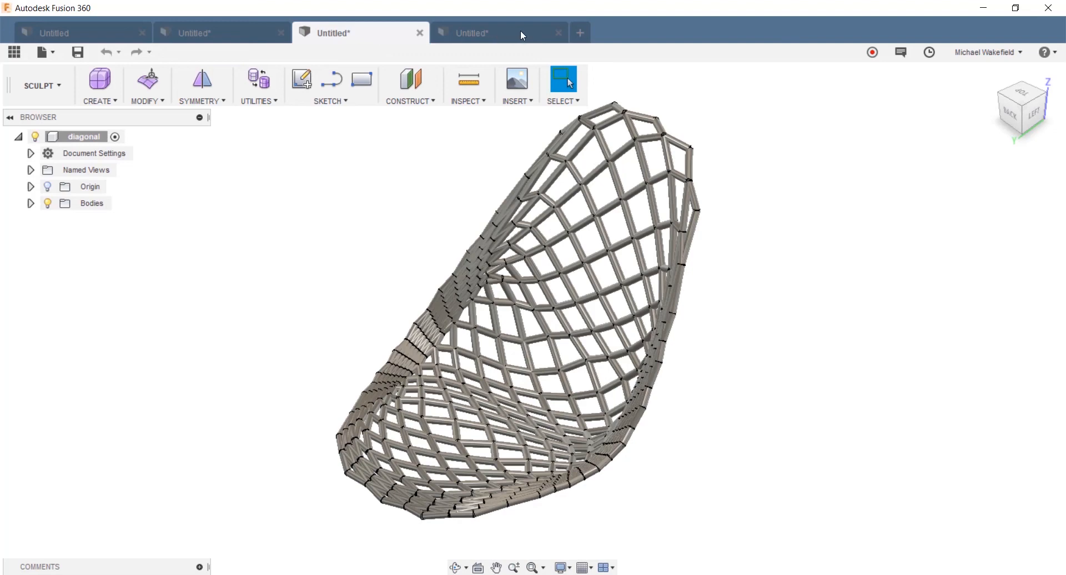
click(522, 33)
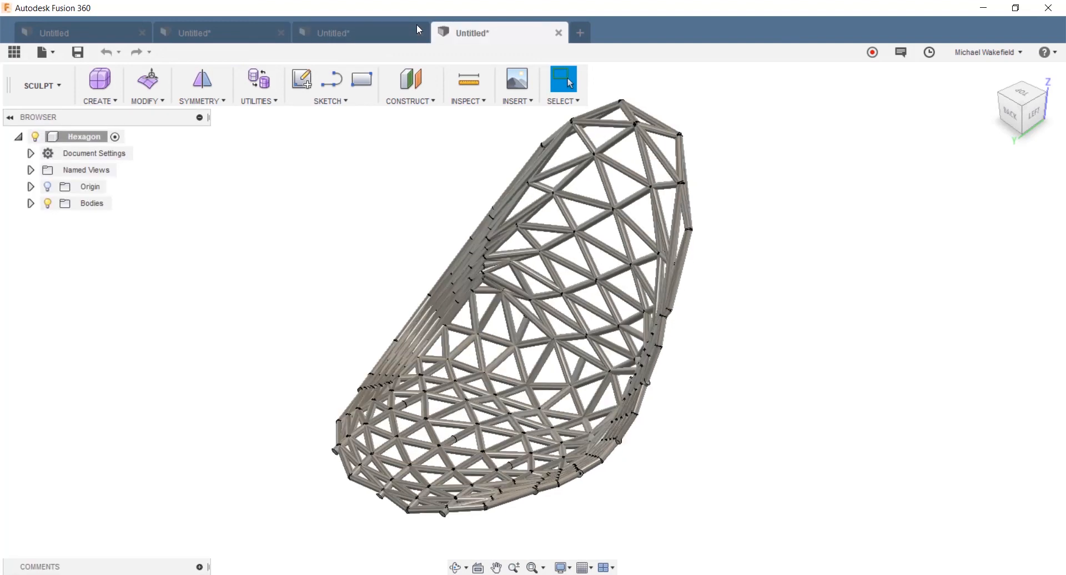
click(30, 203)
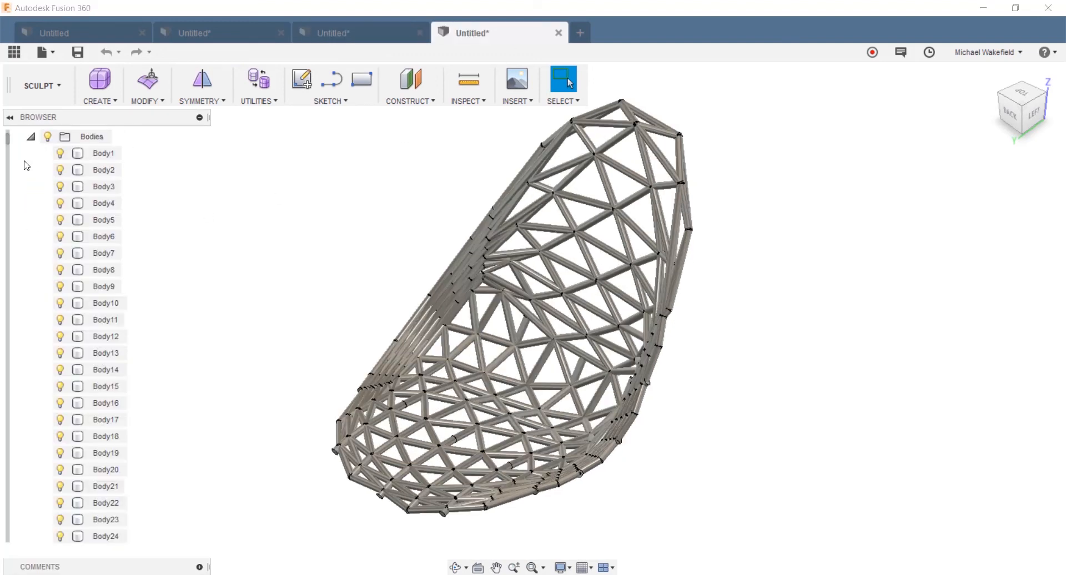
scroll(139, 273, down, 3)
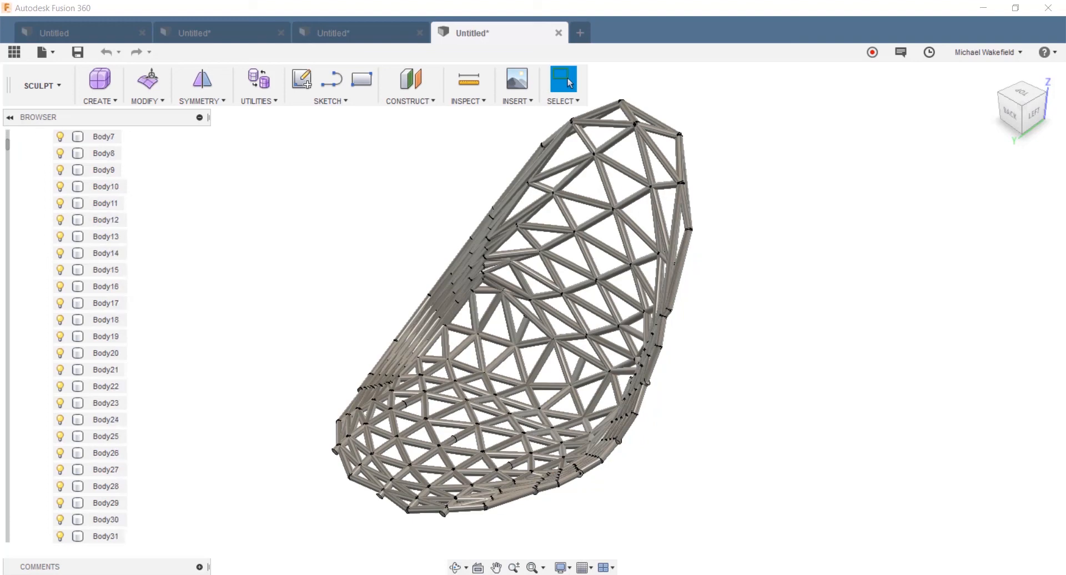